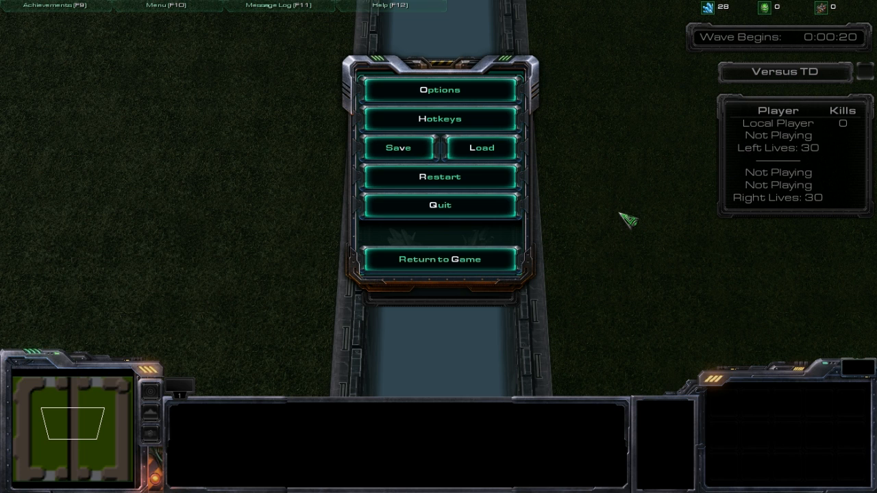
Step: Return to the paused game and choose the race that focuses on low range and high damage
click(502, 259)
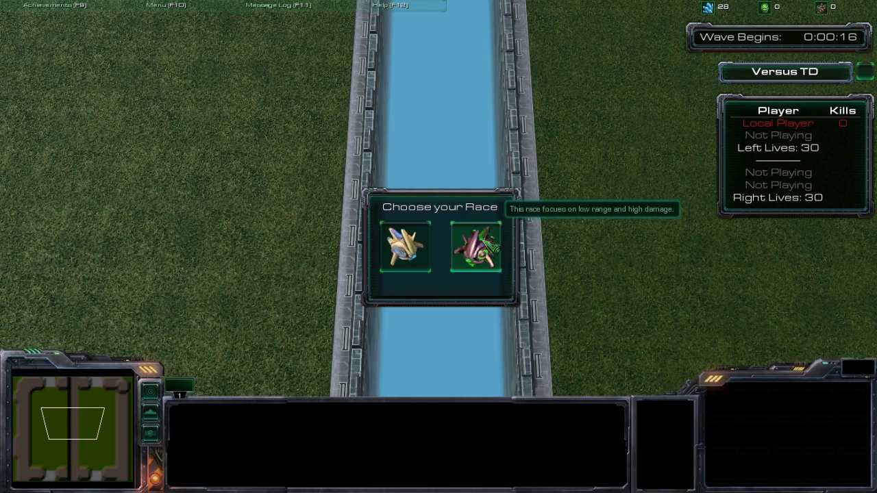
click(484, 241)
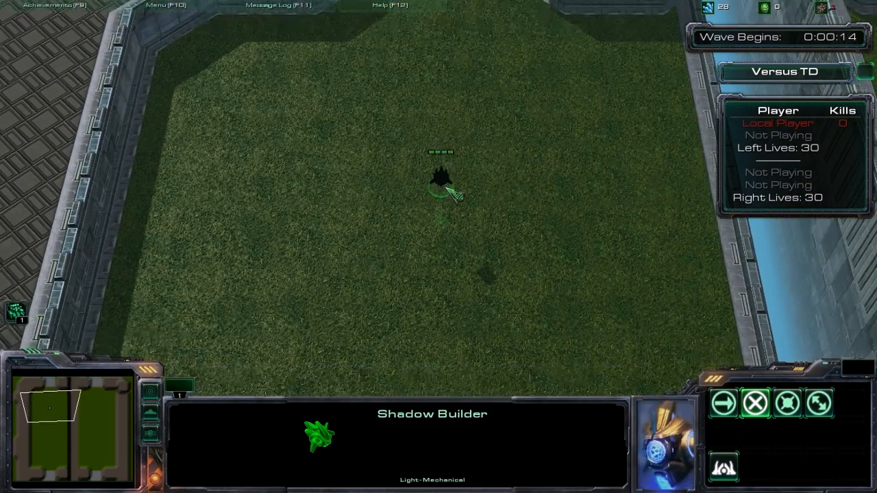
key(Right)
key(Up)
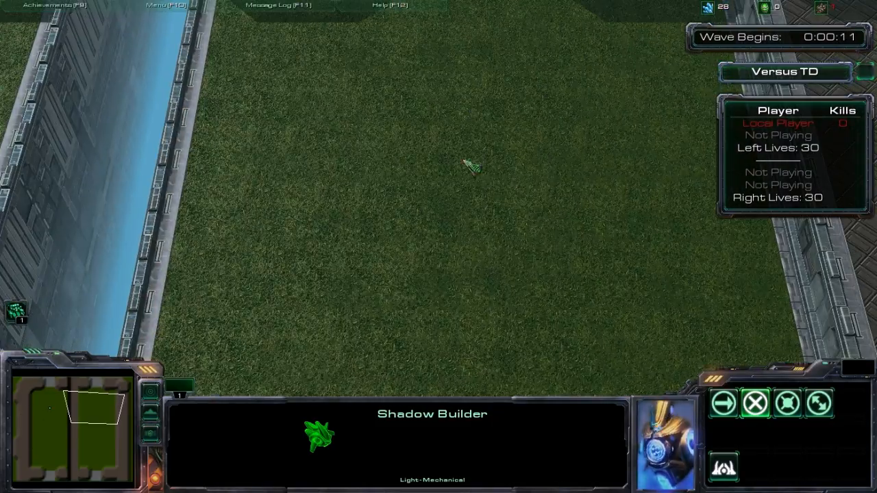
key(Down)
key(Left)
key(Up)
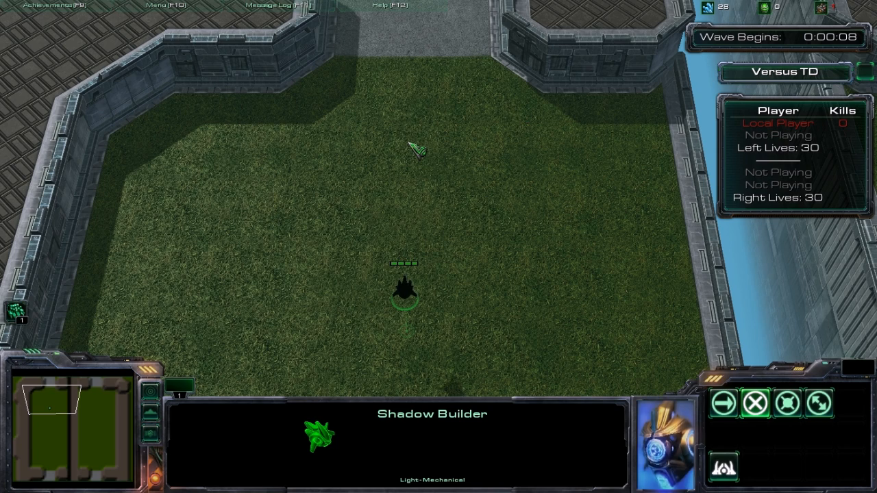
Step: Move the Shadow Builder to the grey entrance of its lane and build three Shadow Blade towers in a row across it
right_click(409, 144)
key(b)
key(Up)
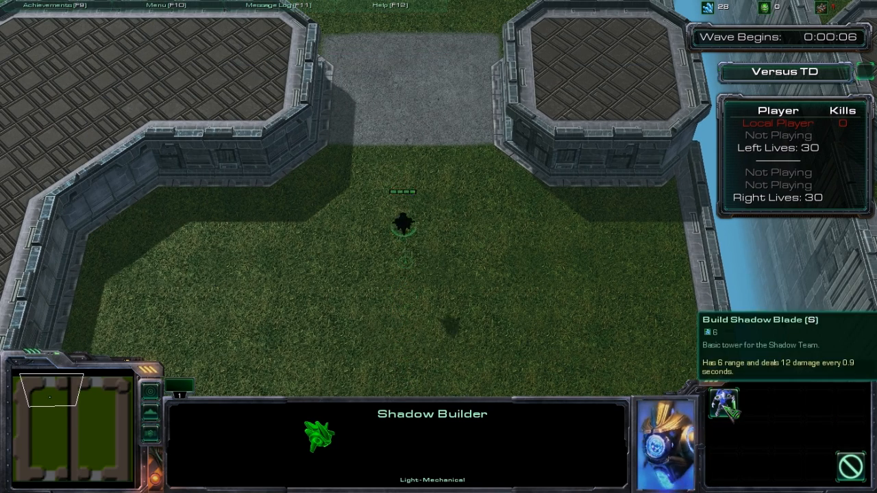
click(723, 405)
click(353, 162)
key(b)
key(s)
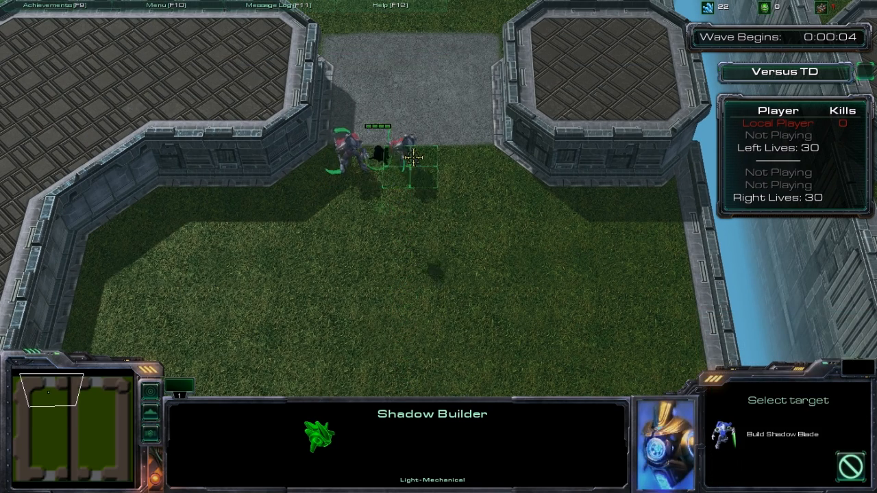
click(469, 157)
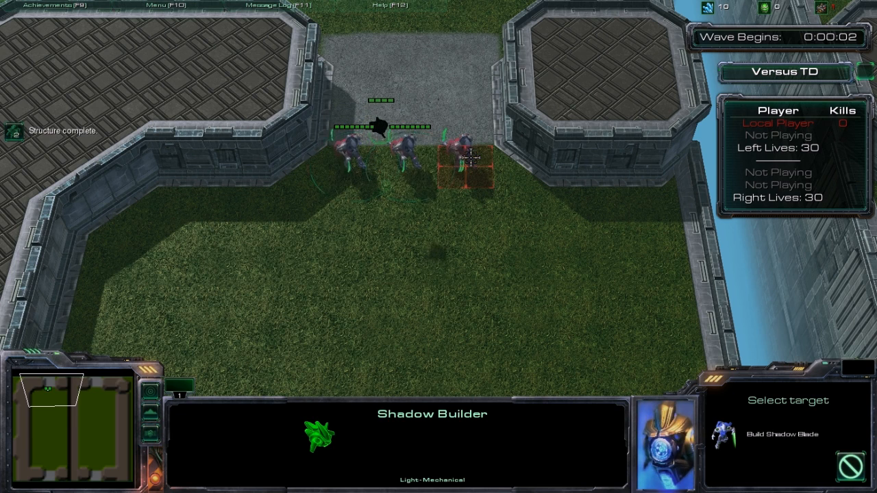
key(Escape)
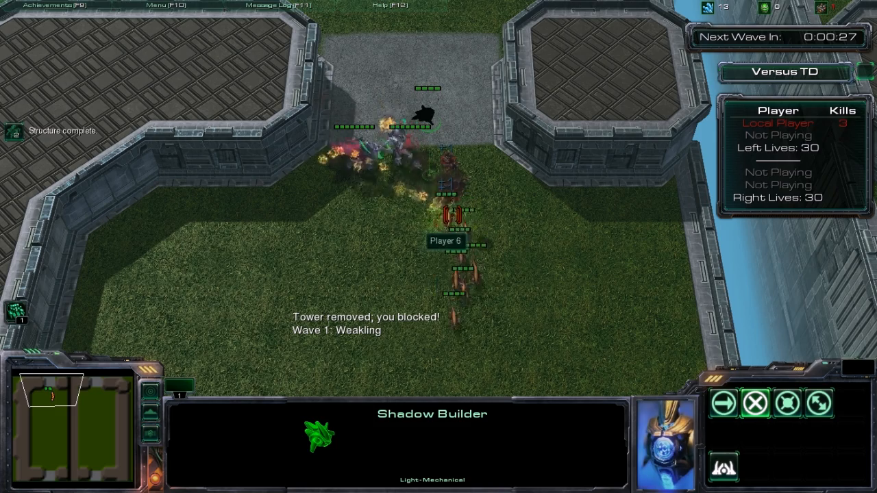
Step: Follow the first wave down the lane and sell the Shadow Blade tower beside the gap in the row
key(Down)
key(Down)
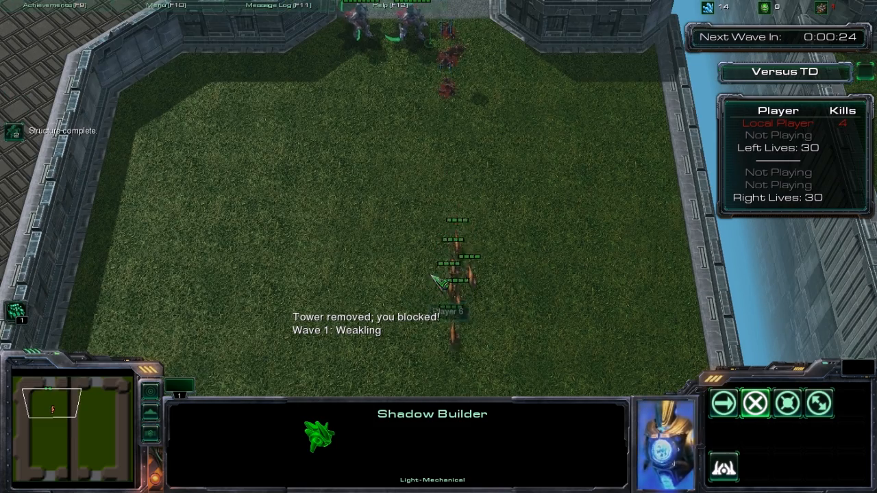
key(Up)
key(Up)
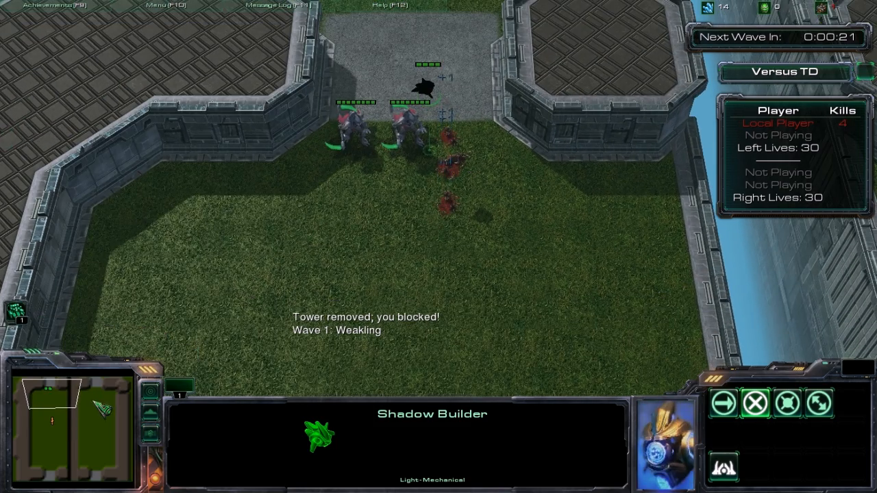
key(Down)
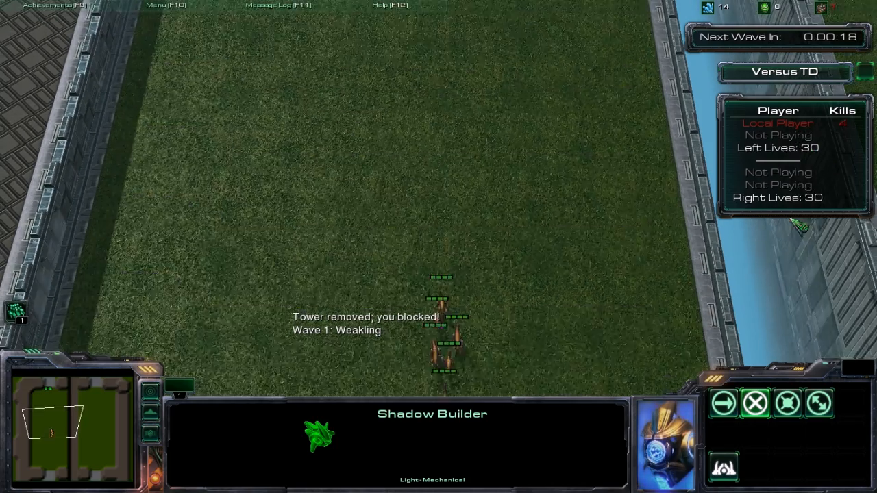
key(Up)
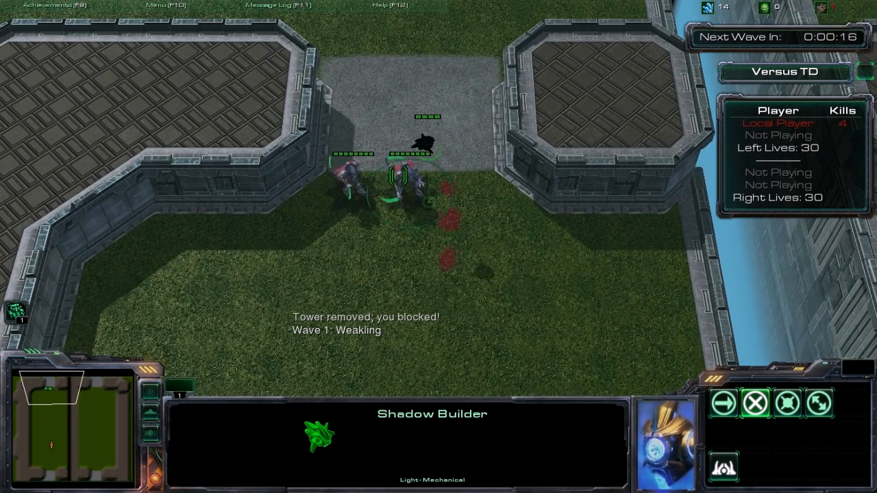
click(404, 179)
click(725, 405)
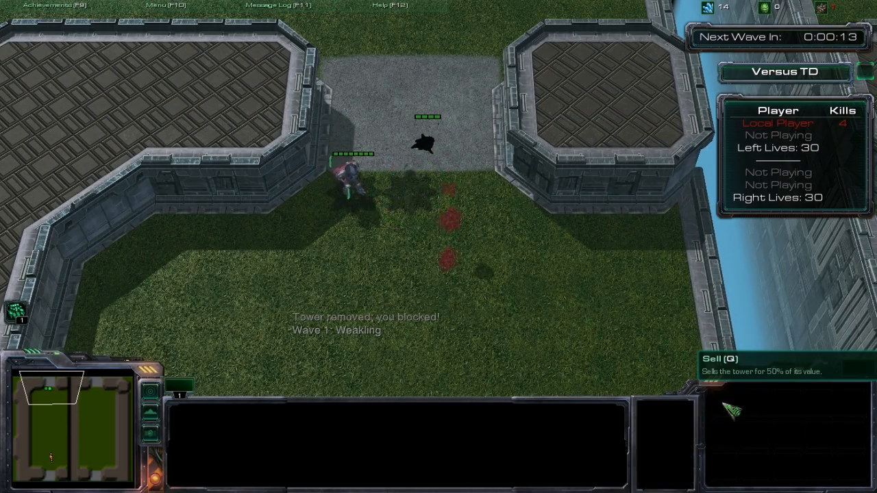
Step: Examine the lane from its entrance to the exit, checking where the enemies leave and how the lives counter reacts
key(Down)
key(Up)
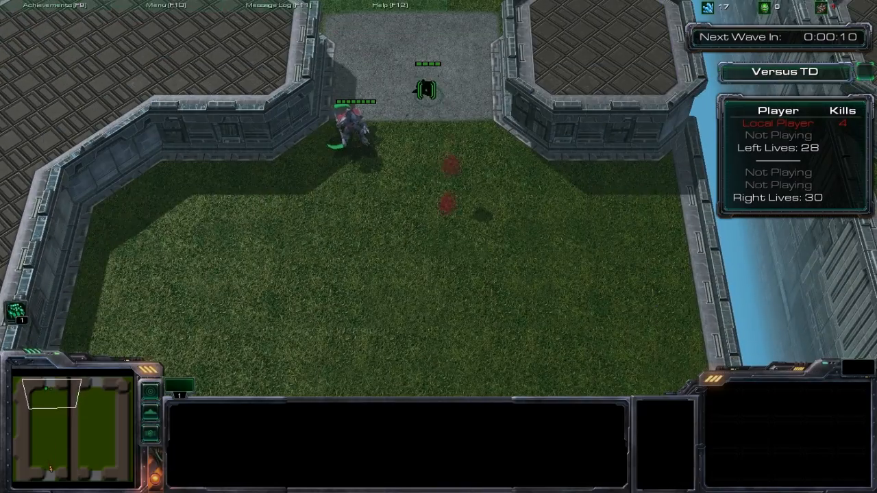
click(426, 90)
key(Down)
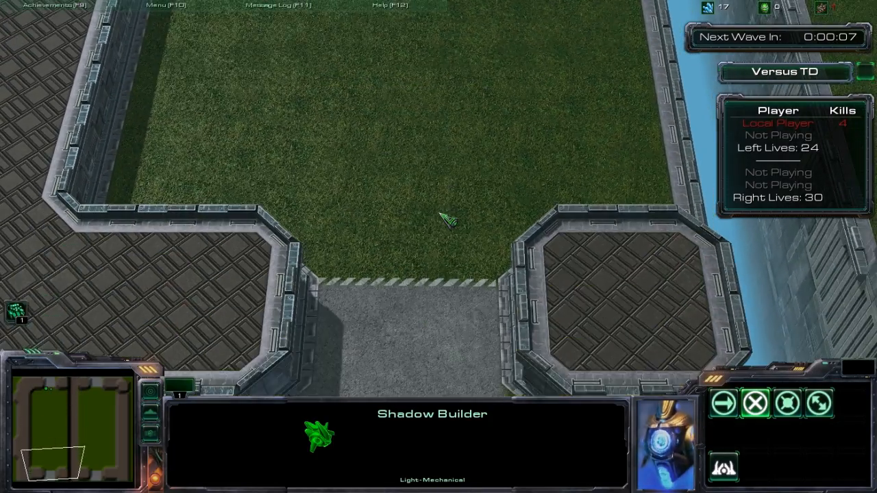
key(Up)
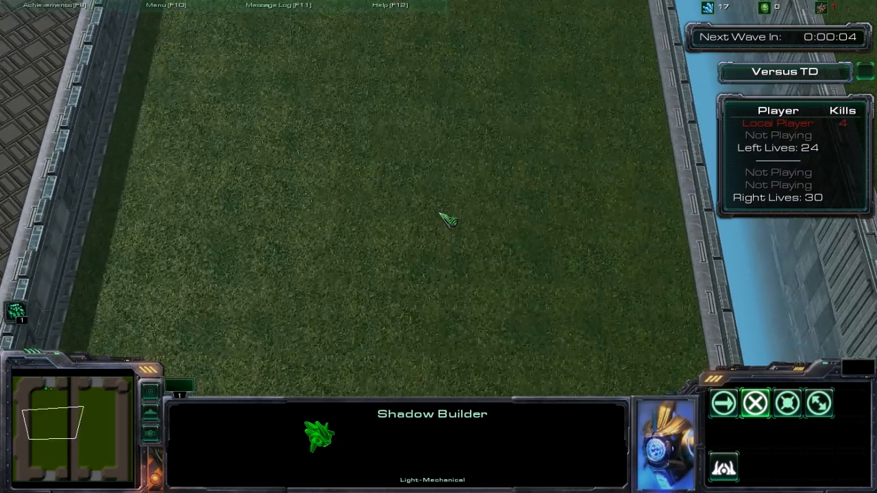
key(Up)
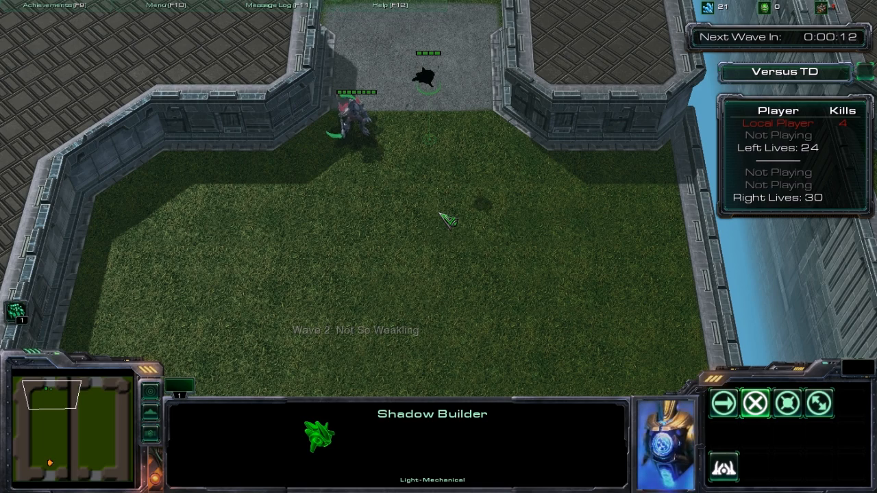
key(Down)
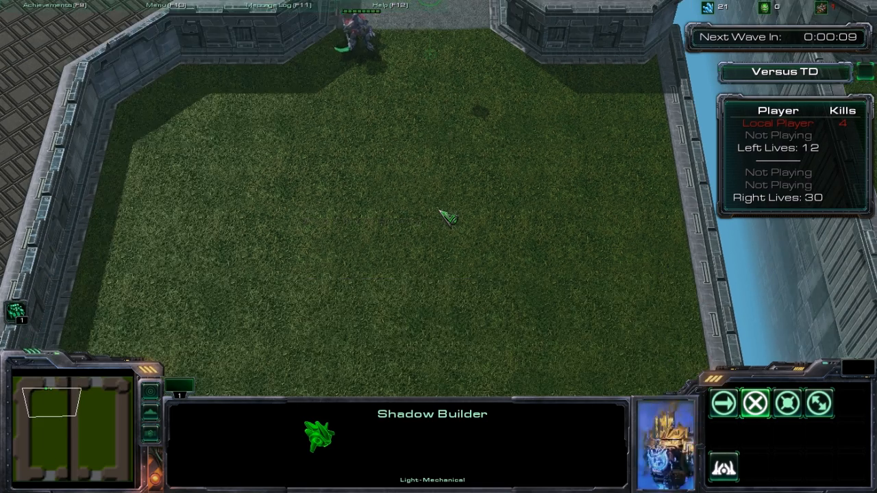
key(Up)
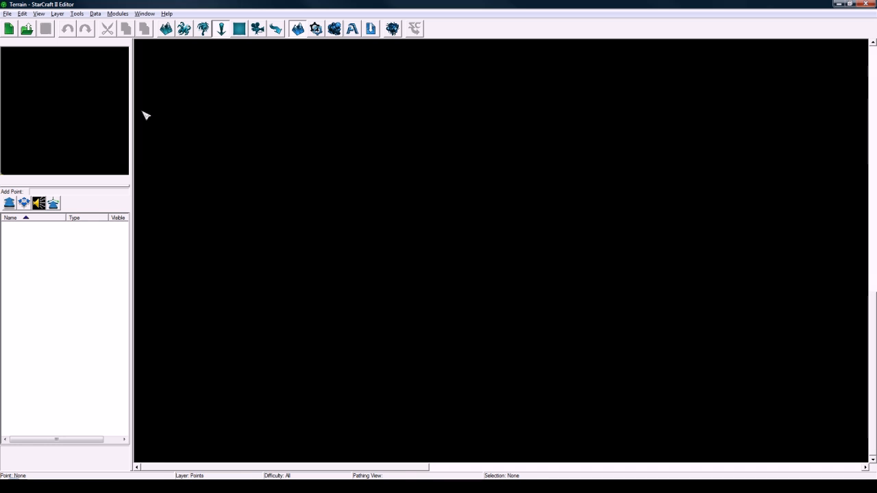
Step: In the StarCraft II Editor, start a new 88 x 88 map using the Korhal (Urban) texture set with Korhal Grass as initial texture
click(8, 14)
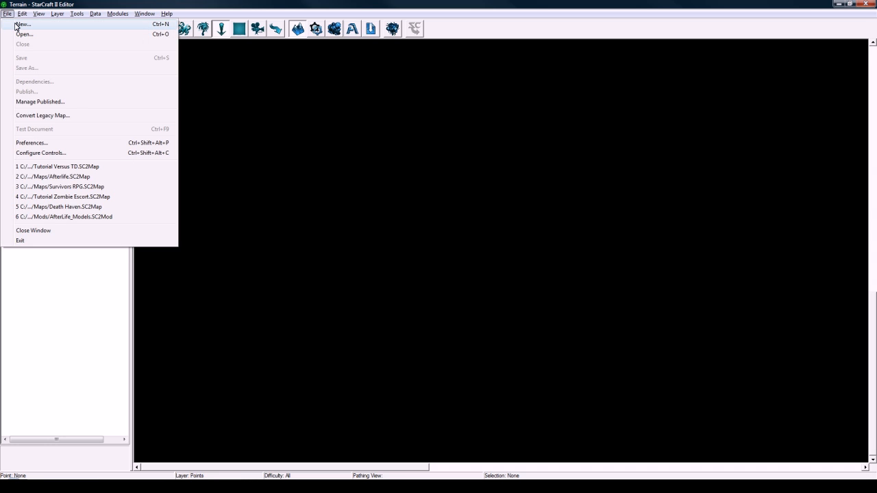
click(17, 24)
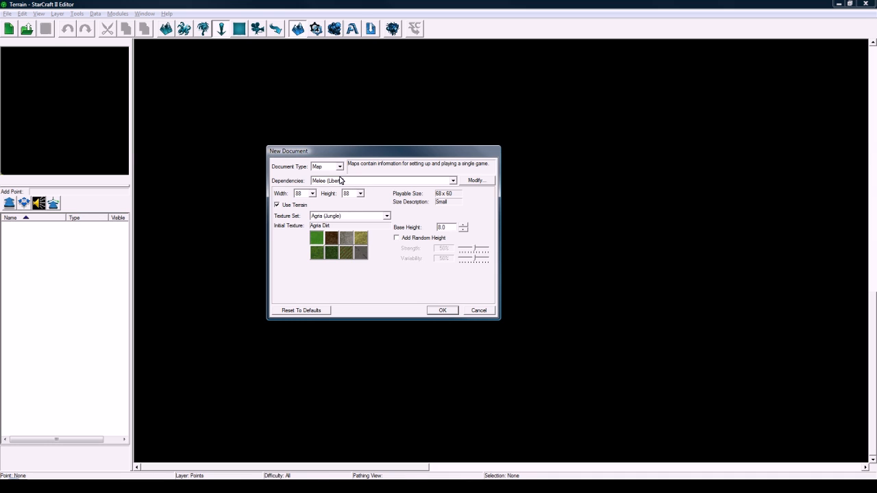
click(312, 194)
click(311, 194)
click(360, 194)
click(360, 194)
click(353, 216)
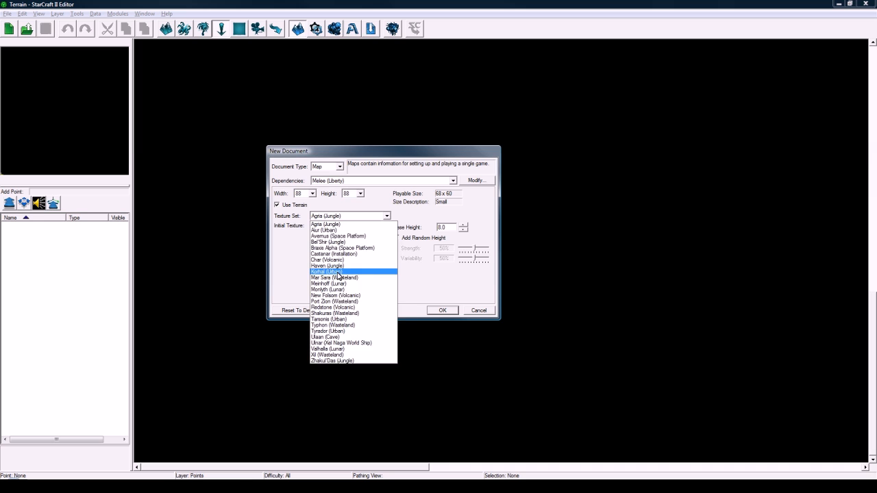
click(337, 275)
click(361, 239)
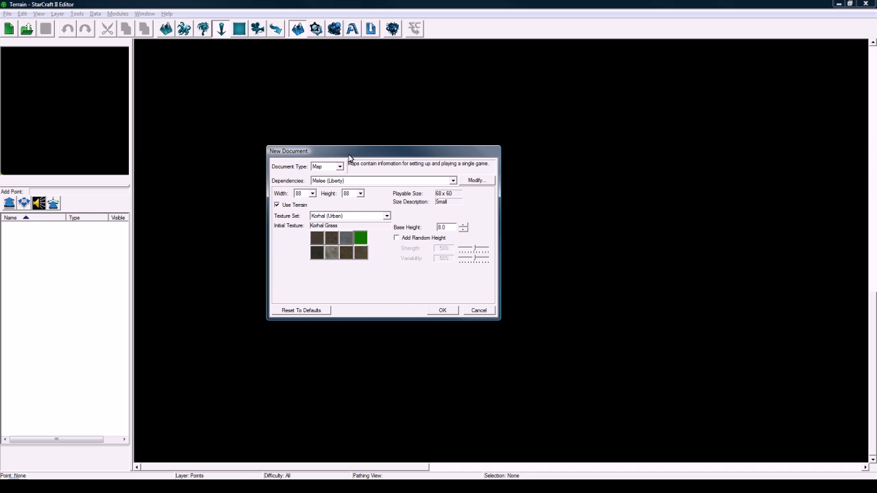
Step: Give the new map custom dependencies by adding the standard Liberty Story (Campaign) dependency, and create the map
click(346, 182)
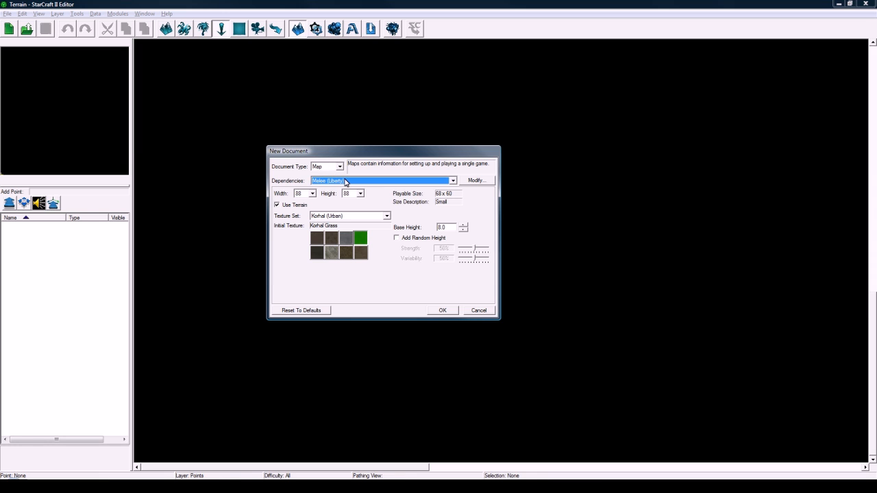
click(346, 182)
click(348, 200)
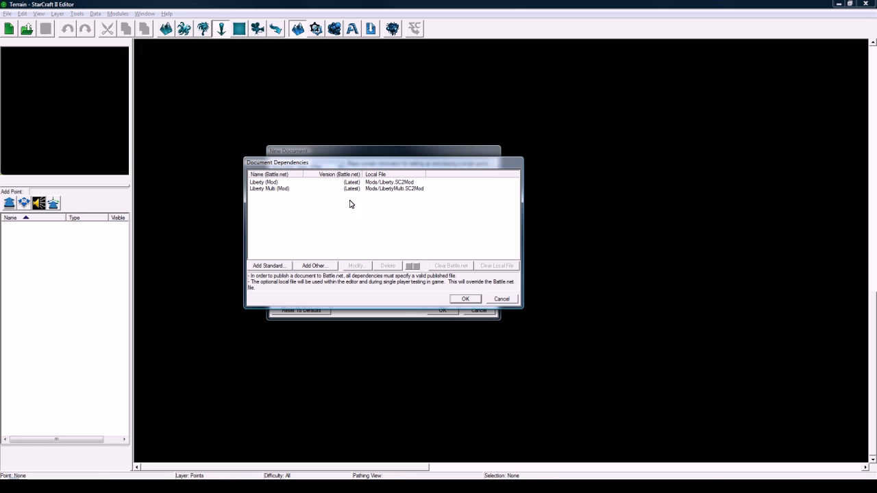
click(280, 267)
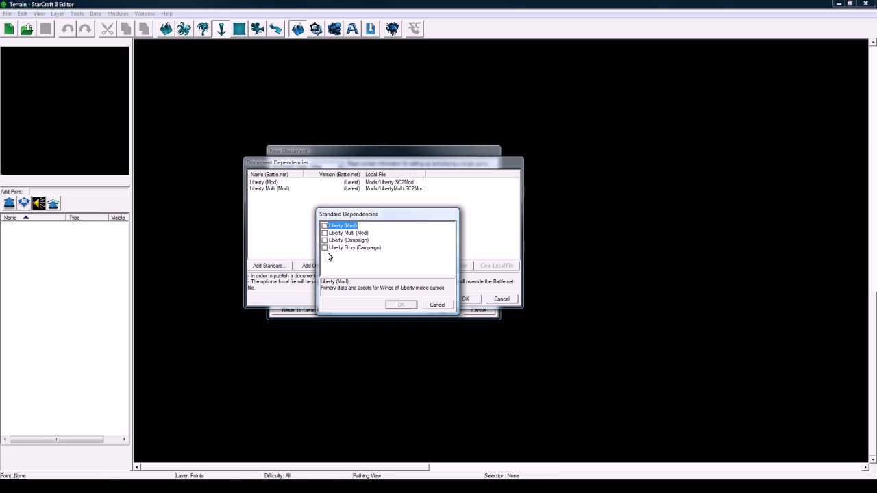
click(325, 249)
click(400, 305)
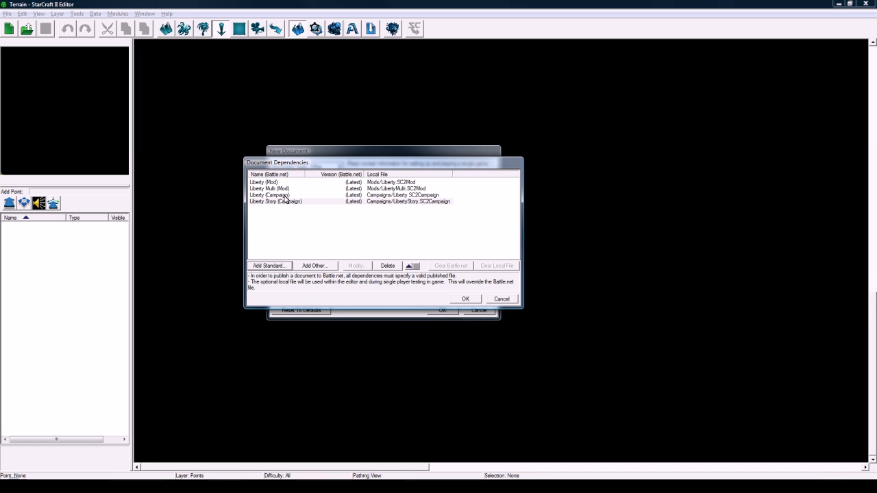
click(467, 299)
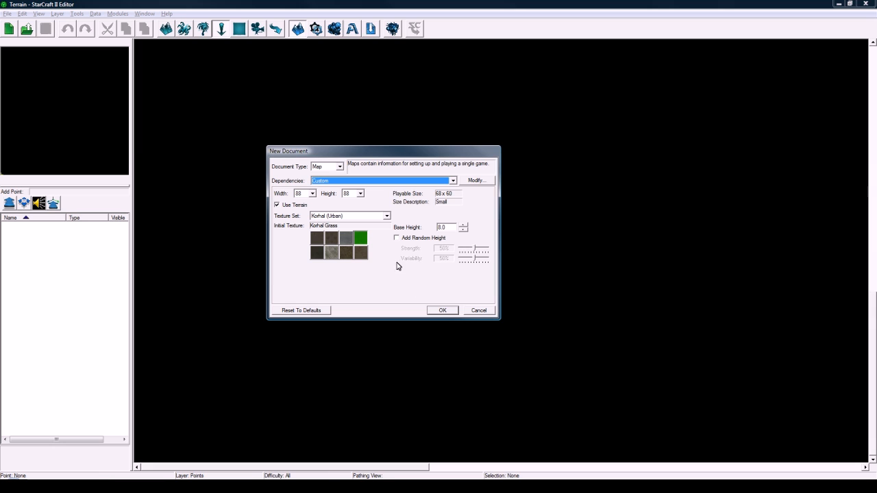
click(443, 311)
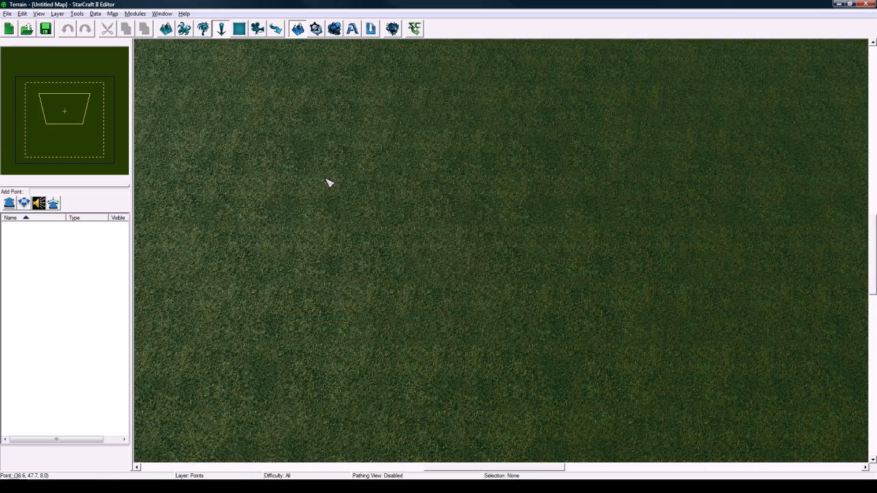
Step: Switch the new map's editing layer to Terrain
right_drag(326, 179, 349, 173)
scroll(310, 209, down, 5)
scroll(310, 209, down, 1)
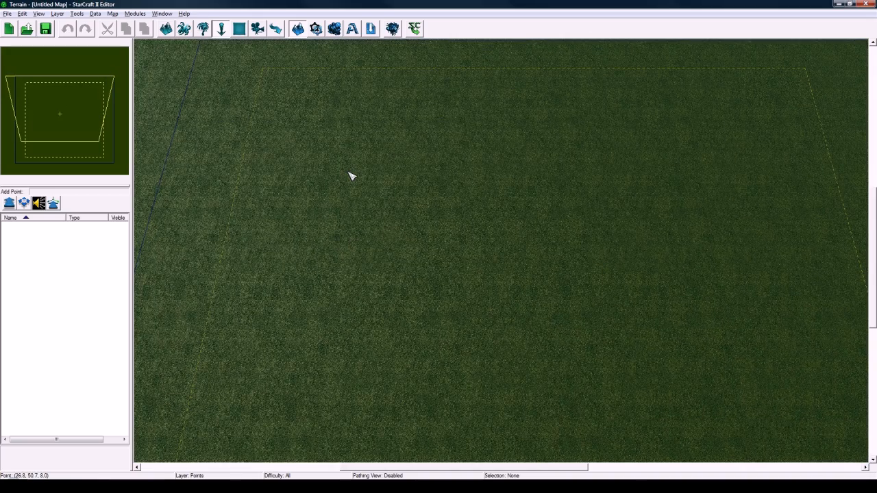
key(t)
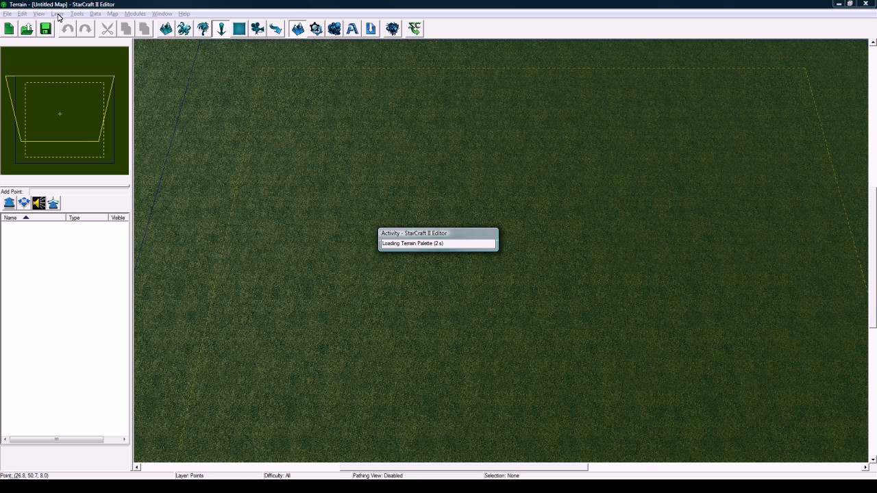
click(58, 14)
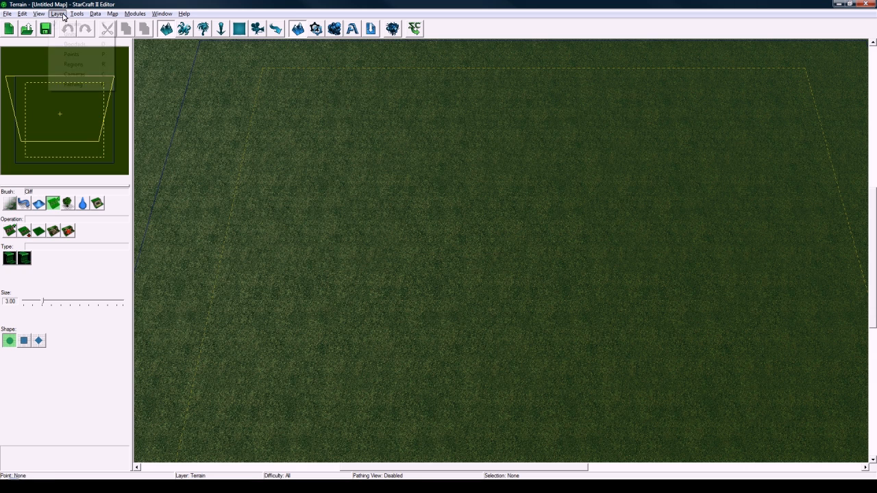
click(65, 35)
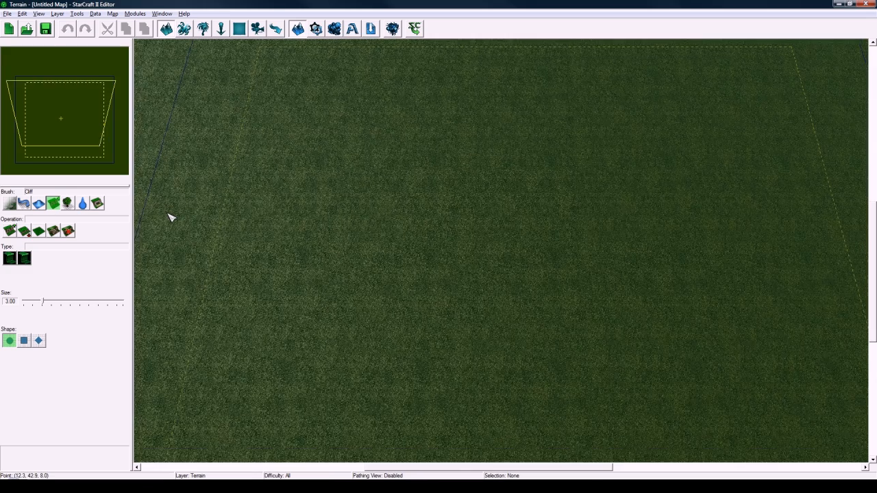
Step: Set the Cliff brush to Lower Cliff with Korhal Skyscraper Cliffs, size 4.00 and a square shape
click(55, 205)
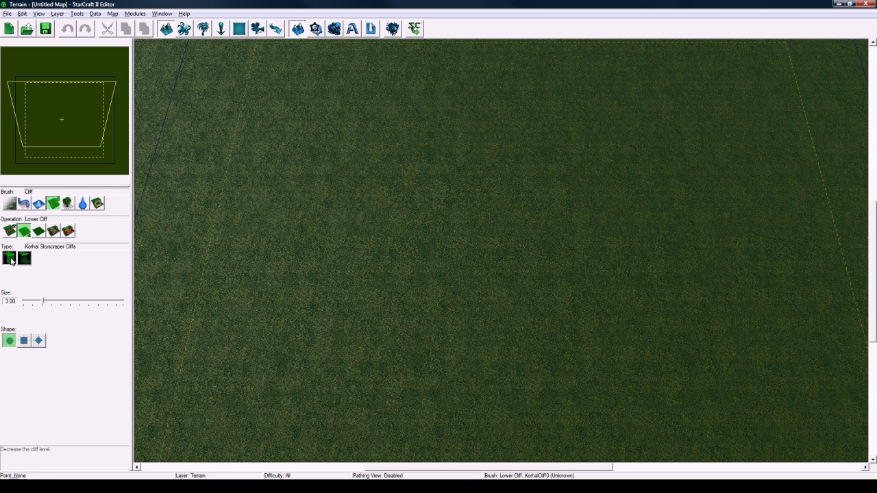
drag(42, 302, 48, 302)
click(24, 341)
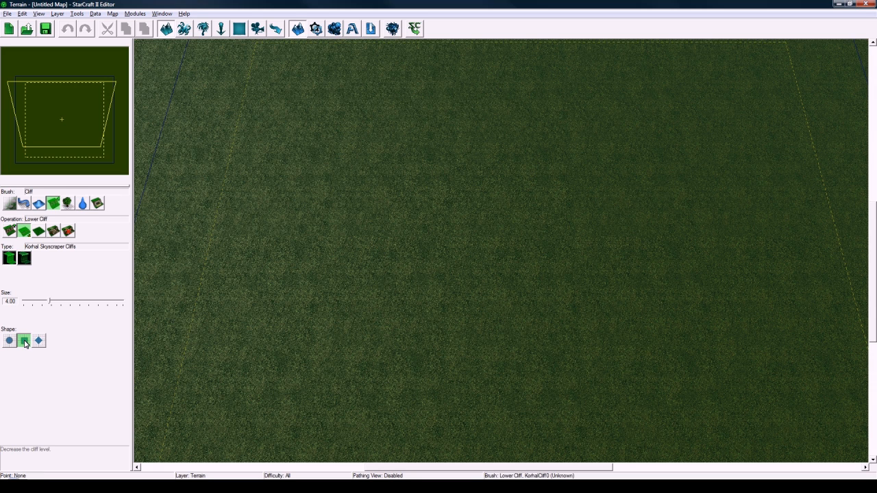
Step: Show the terrain grid and lower a straight channel from the map's south edge up to about its centre
scroll(457, 167, down, 6)
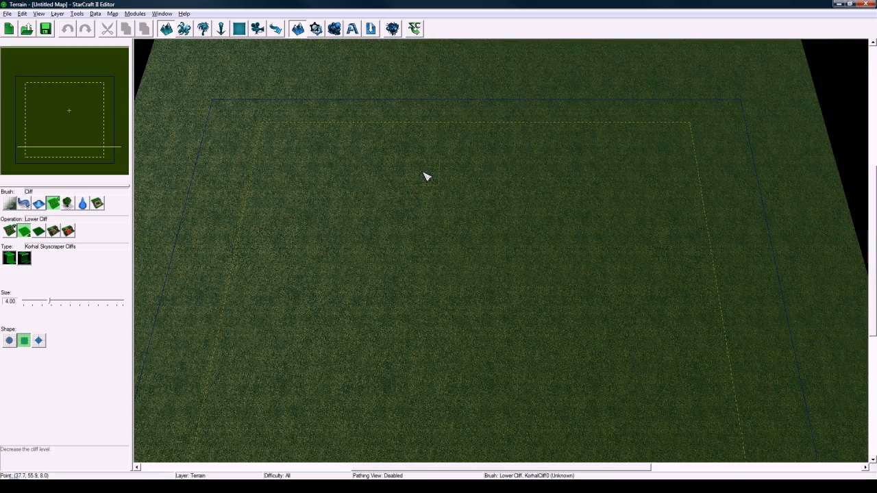
key(g)
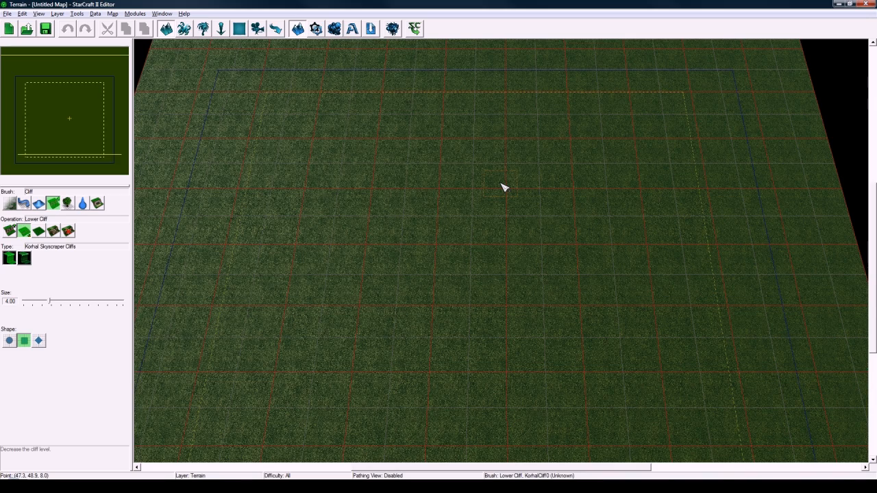
scroll(501, 167, down, 5)
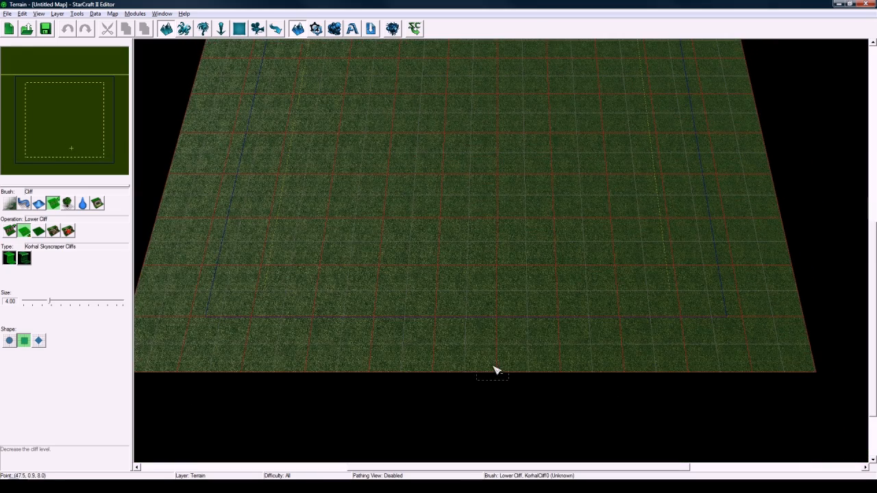
drag(497, 370, 497, 301)
right_drag(492, 271, 489, 301)
drag(490, 301, 491, 249)
right_drag(490, 249, 485, 265)
right_drag(488, 225, 488, 268)
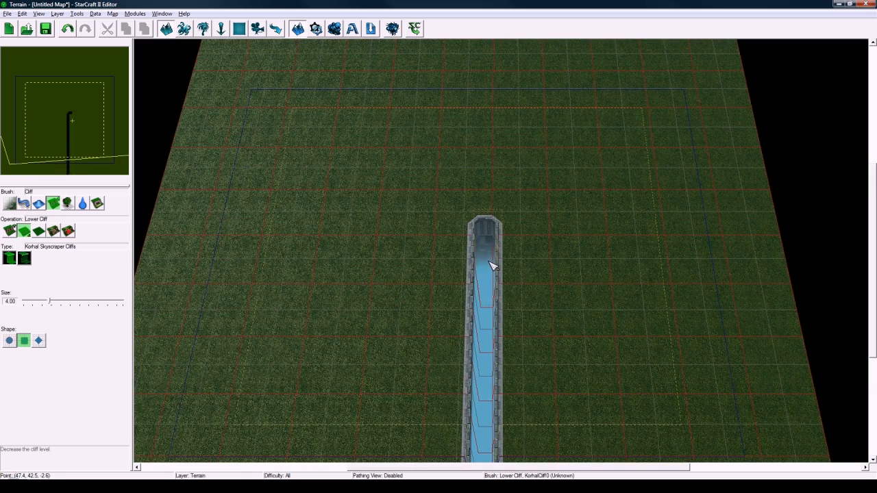
Step: Hide the terrain grid and extend the lowered channel straight to the map's north edge
key(g)
key(g)
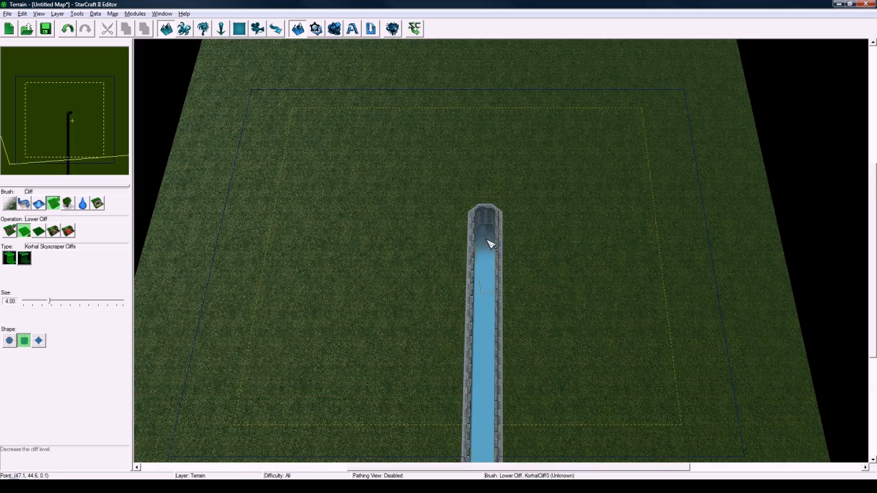
drag(492, 217, 496, 138)
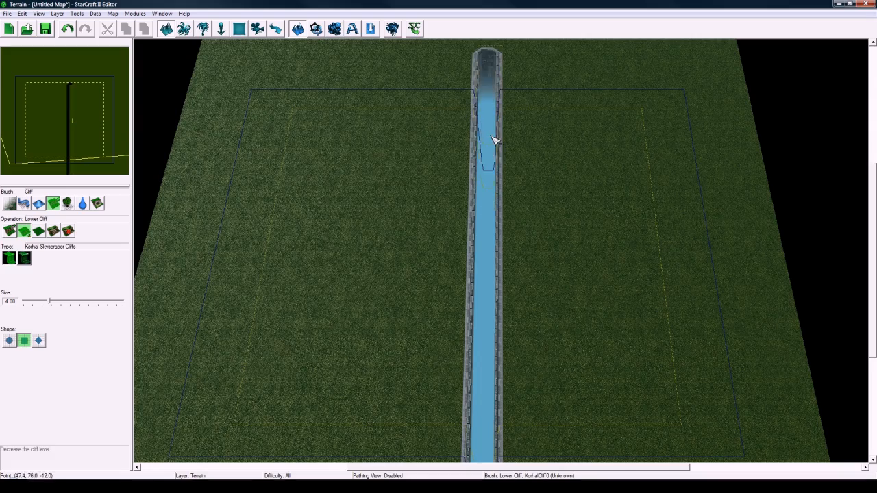
right_drag(496, 137, 494, 229)
drag(486, 198, 489, 165)
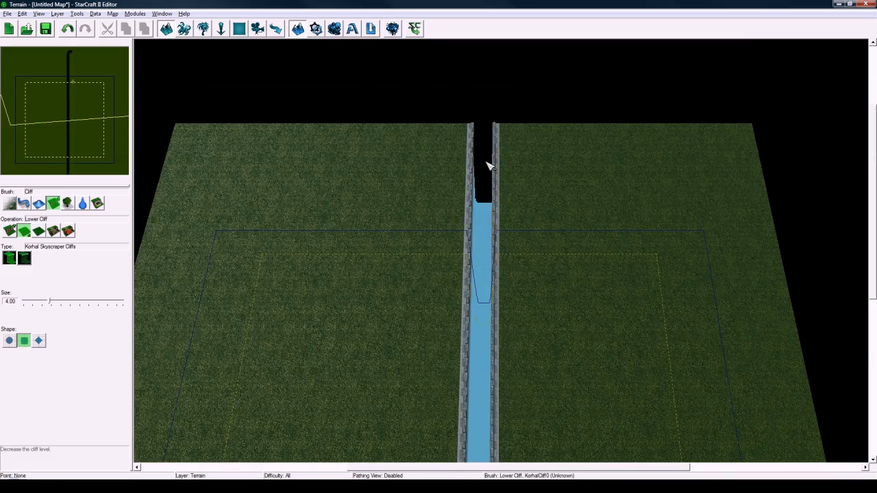
Step: Use the Raise Cliff operation to raise a short wall segment on the northern boundary, against the channel's west side
right_drag(483, 263, 517, 131)
right_drag(520, 277, 593, 339)
right_drag(551, 267, 506, 316)
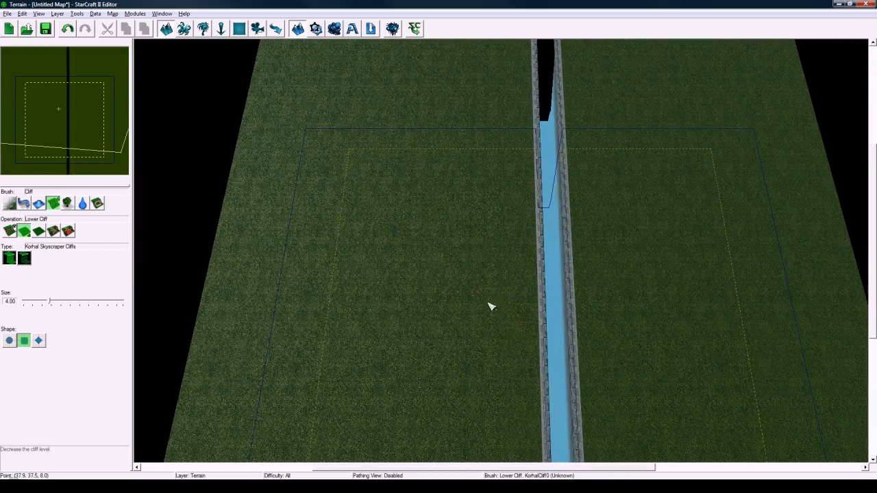
mouse_move(465, 287)
right_down()
mouse_move(456, 277)
mouse_move(477, 215)
mouse_move(449, 294)
right_up()
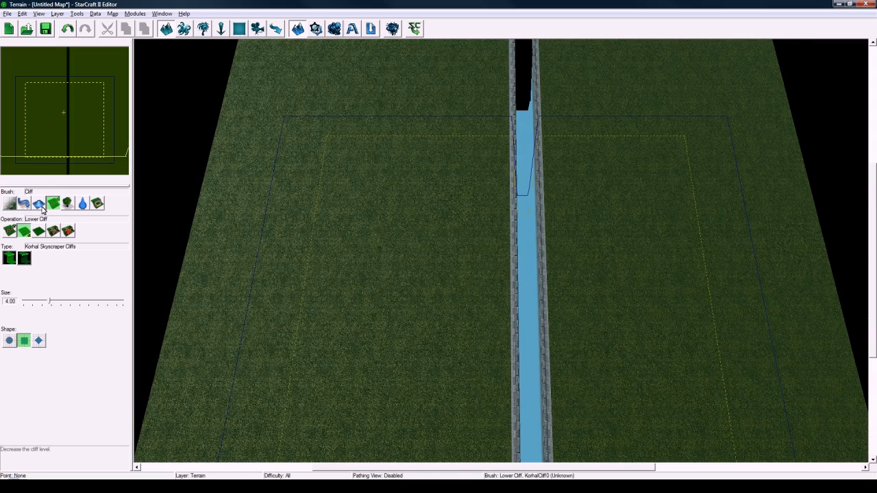
click(9, 232)
right_drag(407, 209, 439, 249)
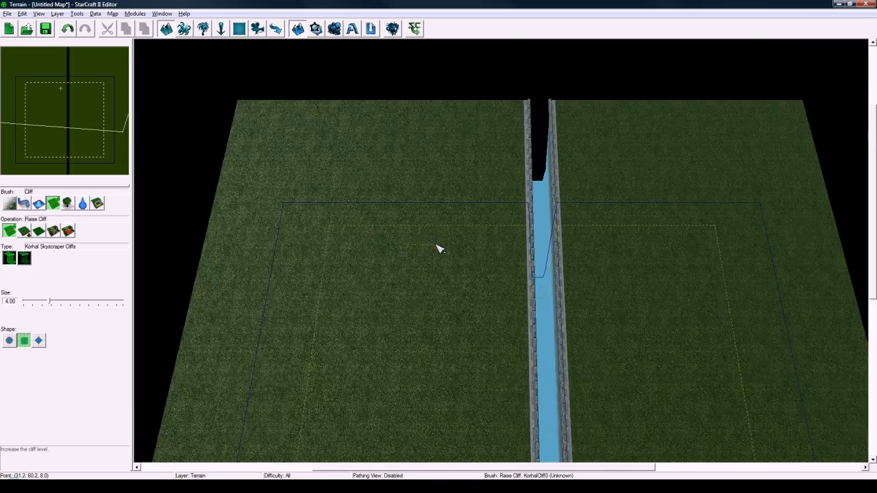
scroll(458, 234, up, 3)
click(519, 200)
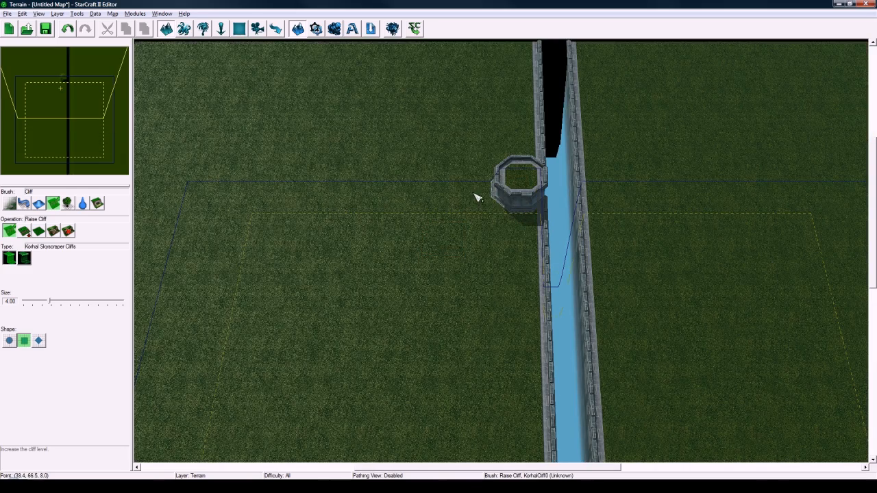
click(469, 198)
click(488, 193)
scroll(439, 191, up, 1)
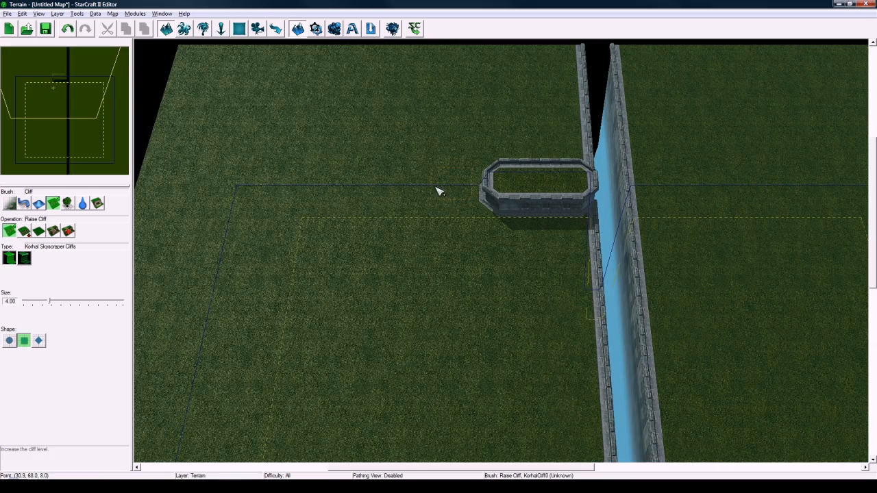
Step: Raise a continuous wall along the north-west, west and south-west boundary, leaving a gap before the short northern segment
mouse_move(401, 199)
mouse_down()
mouse_move(305, 194)
mouse_move(267, 224)
mouse_move(277, 261)
mouse_up()
right_drag(275, 257, 337, 142)
mouse_move(340, 130)
mouse_down()
mouse_move(356, 111)
mouse_move(343, 208)
mouse_up()
right_drag(347, 211, 362, 131)
mouse_move(362, 130)
mouse_down()
mouse_move(350, 288)
mouse_move(364, 308)
mouse_move(427, 294)
mouse_move(495, 303)
mouse_move(455, 309)
mouse_move(478, 307)
mouse_up()
right_drag(478, 308, 449, 302)
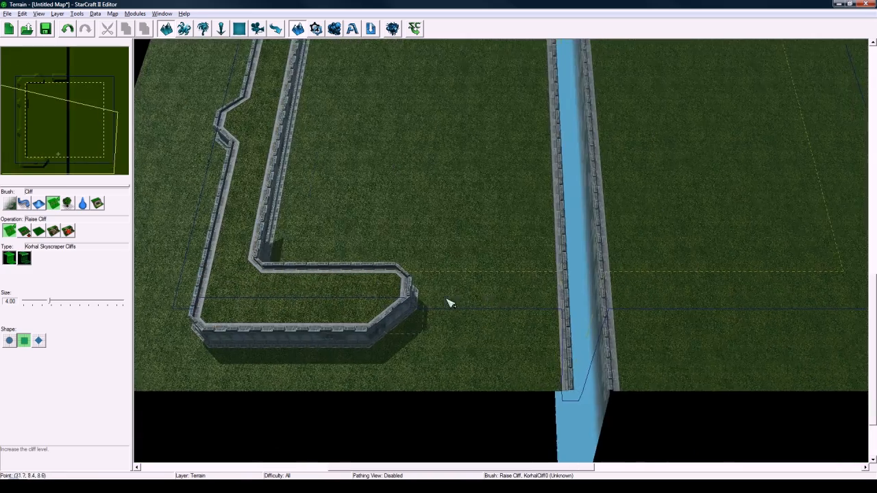
Step: Raise a short wall segment on each side of the channel along the southern boundary, leaving a gap to the south-west wall
mouse_move(508, 296)
mouse_down()
mouse_move(531, 294)
mouse_move(525, 281)
mouse_up()
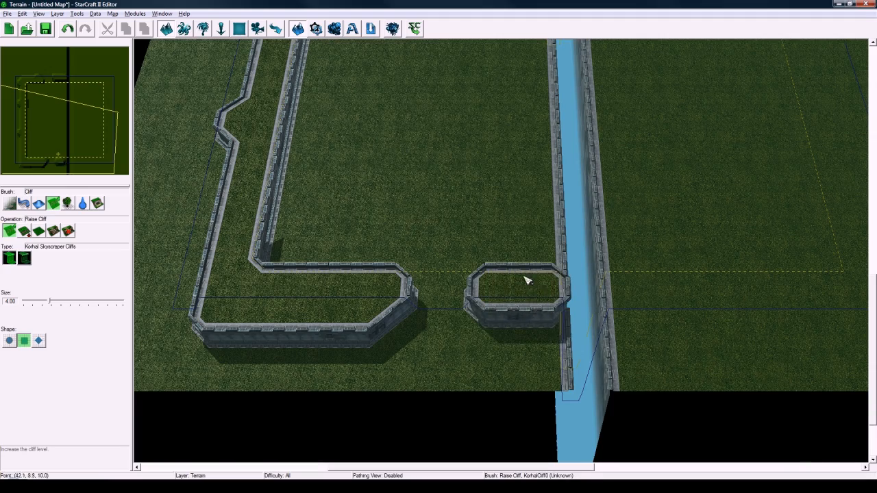
right_drag(525, 280, 422, 374)
right_drag(423, 242, 448, 40)
right_drag(644, 207, 400, 210)
drag(345, 303, 415, 309)
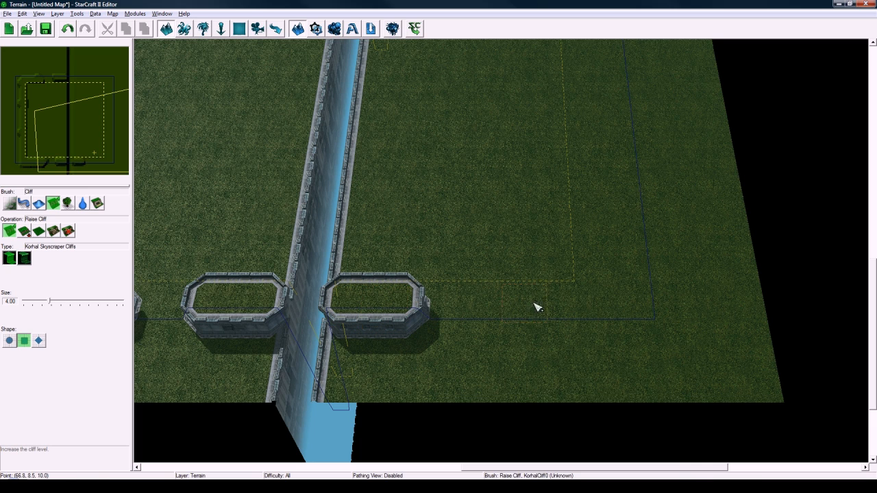
Step: Raise the south-east, east and north-east boundary wall plus a short northern segment beside the channel, leaving entrance gaps
mouse_move(536, 308)
mouse_down()
mouse_move(600, 310)
mouse_move(616, 200)
mouse_move(609, 112)
mouse_up()
right_drag(594, 75, 596, 268)
mouse_move(601, 248)
mouse_down()
mouse_move(603, 279)
mouse_move(599, 83)
mouse_up()
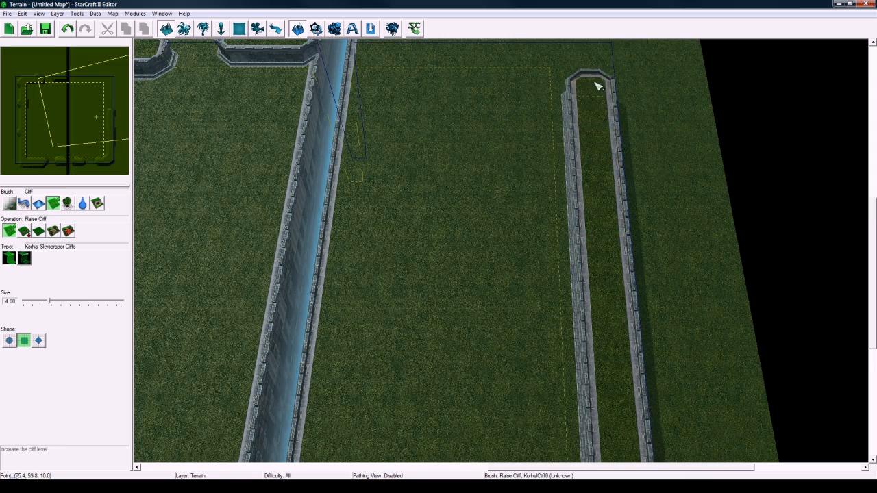
right_drag(599, 82, 620, 206)
mouse_move(620, 206)
mouse_down()
mouse_move(610, 153)
mouse_move(551, 148)
mouse_move(498, 163)
mouse_up()
click(384, 180)
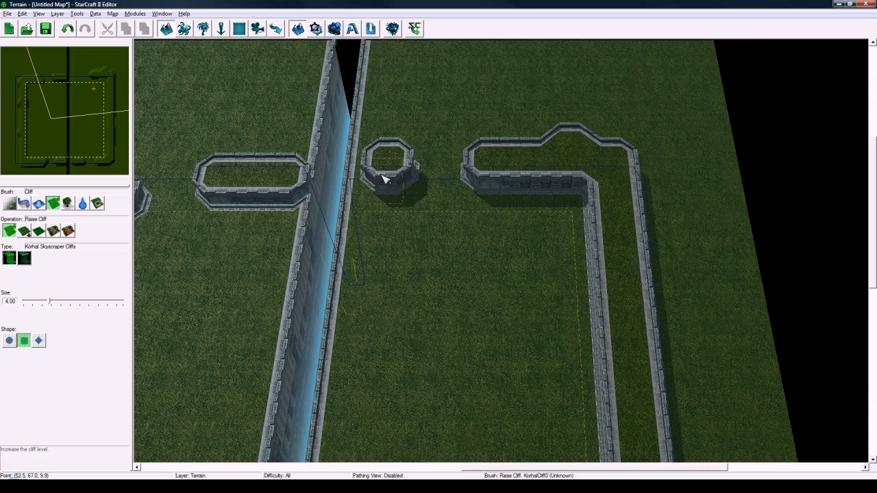
click(362, 175)
Step: Use Fill Texture with Korhal Small Tiles on the west wall, both short northern segments and the east wall
right_drag(389, 234, 608, 162)
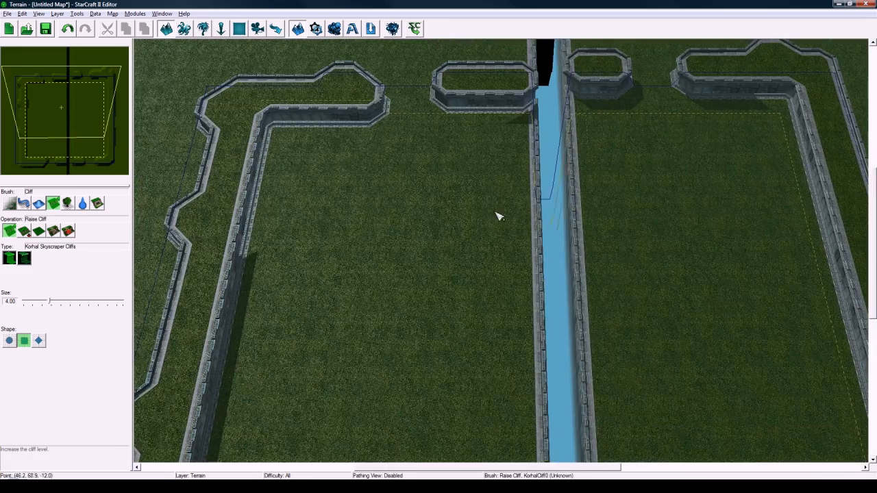
right_drag(495, 212, 485, 134)
right_drag(444, 190, 466, 333)
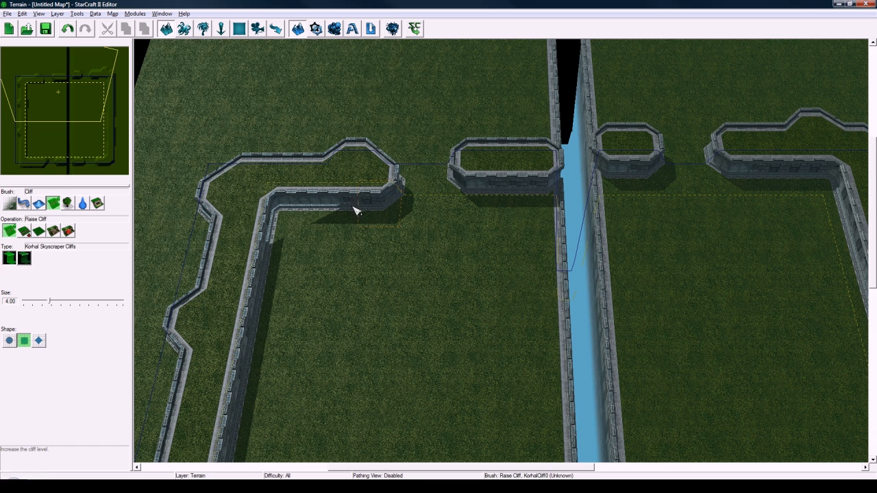
click(14, 205)
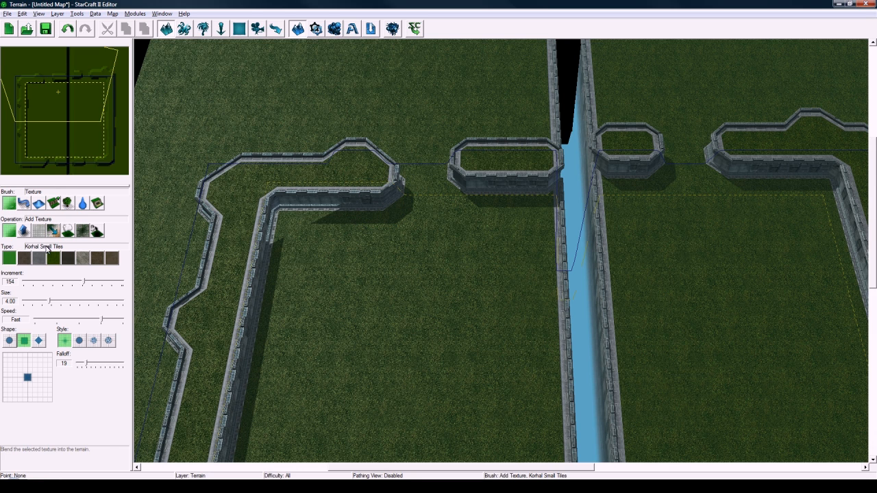
click(96, 232)
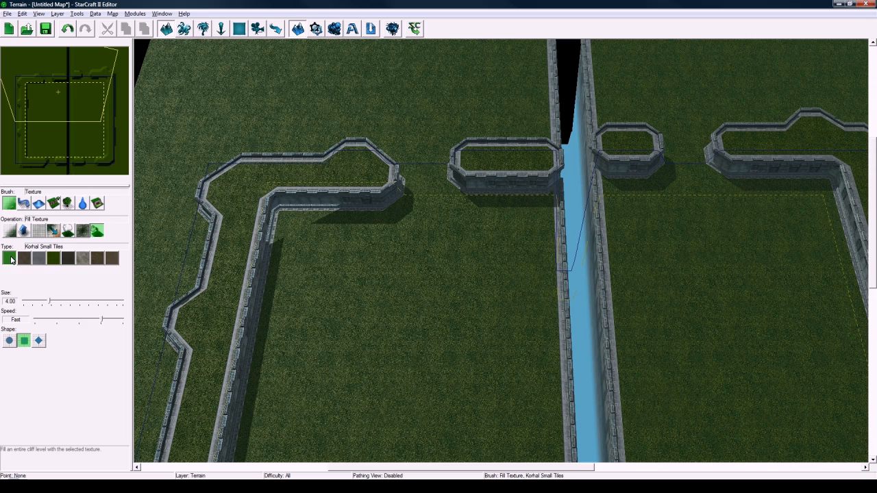
click(255, 185)
click(488, 164)
click(622, 143)
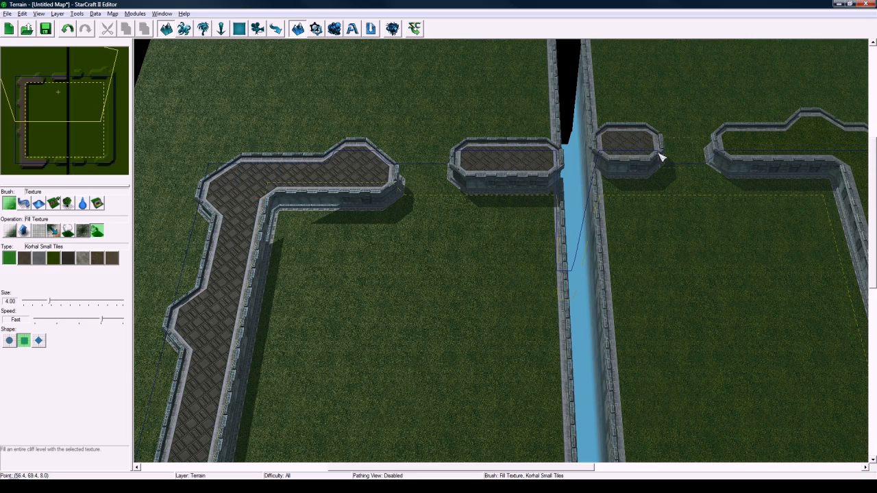
middle_drag(662, 157, 505, 143)
click(587, 141)
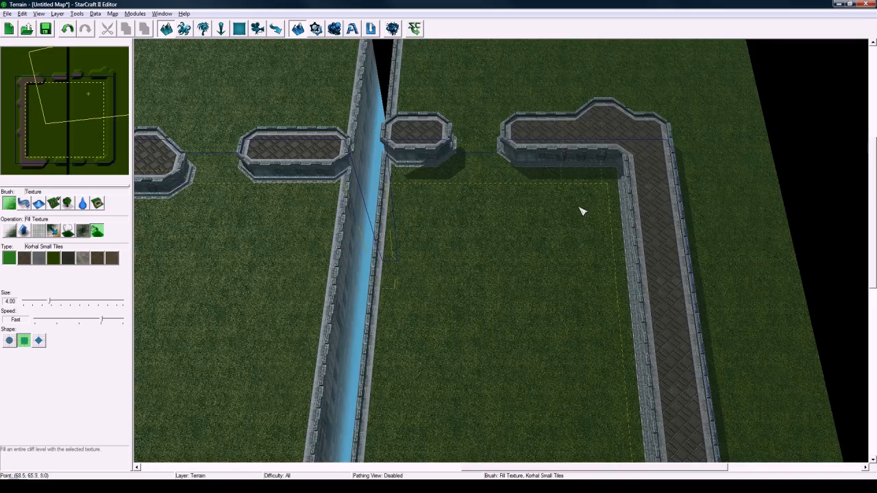
Step: Fill the two short southern wall segments beside the channel with Korhal Small Tiles
mouse_move(581, 211)
middle_down()
mouse_move(521, 117)
mouse_move(503, 249)
mouse_move(361, 305)
middle_up()
click(423, 303)
right_drag(264, 301, 429, 320)
click(429, 320)
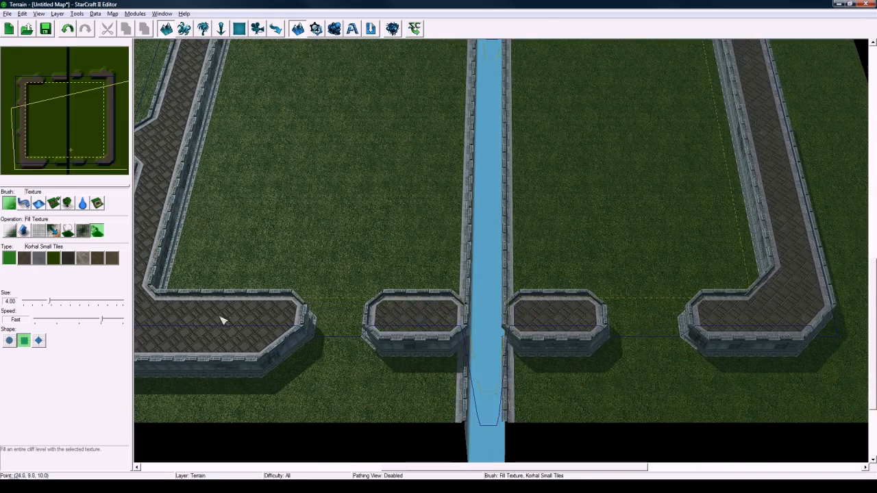
Step: Set Add Texture to Korhal Concrete with the Paintbrush style and paint the gap in the south wall west of the channel
right_drag(315, 279, 439, 368)
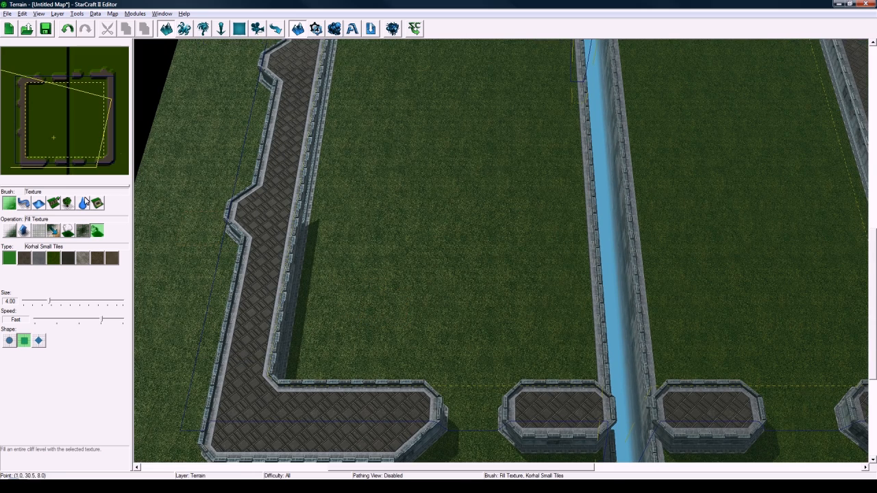
click(9, 231)
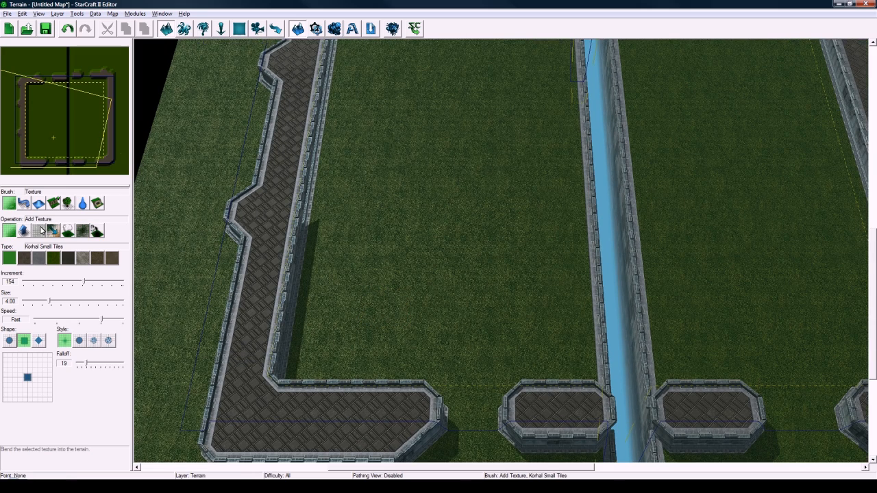
click(39, 258)
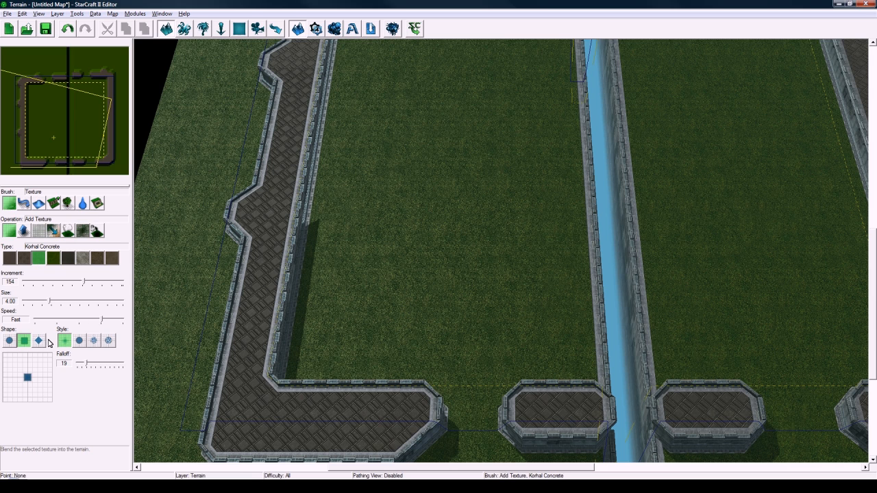
click(78, 341)
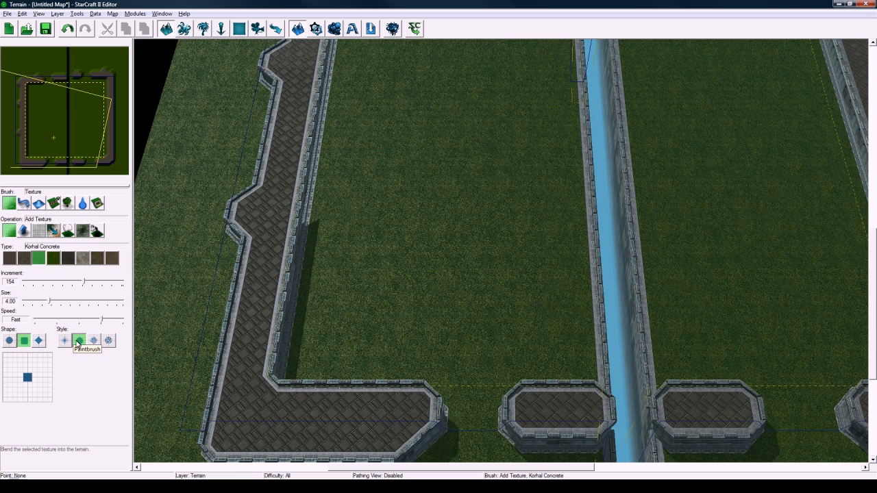
right_drag(265, 330, 276, 252)
scroll(416, 315, up, 2)
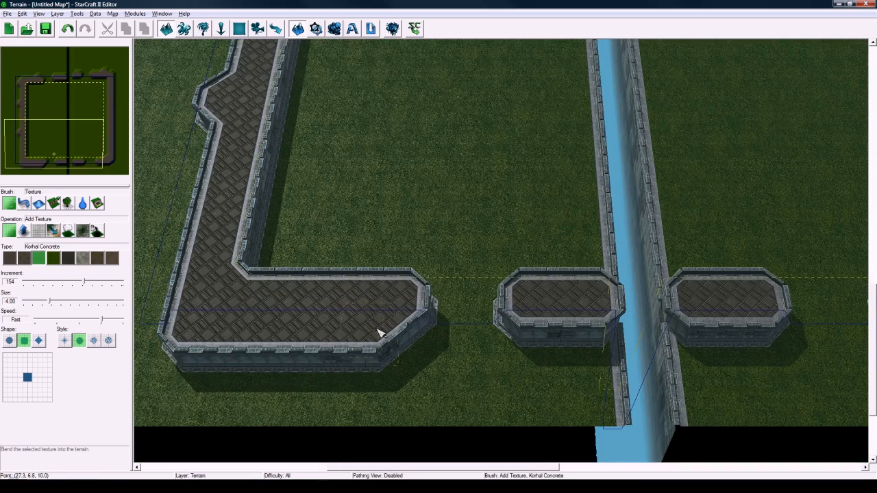
right_drag(396, 323, 395, 306)
scroll(395, 309, up, 1)
scroll(407, 294, up, 1)
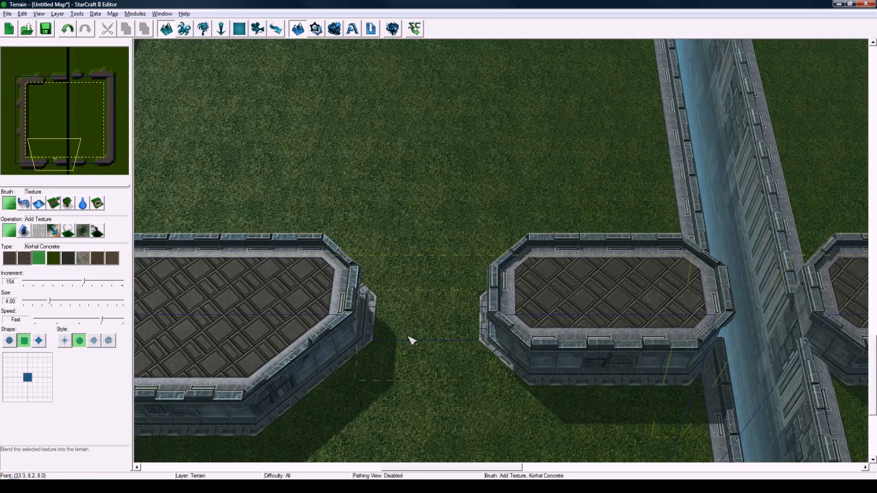
drag(412, 345, 435, 346)
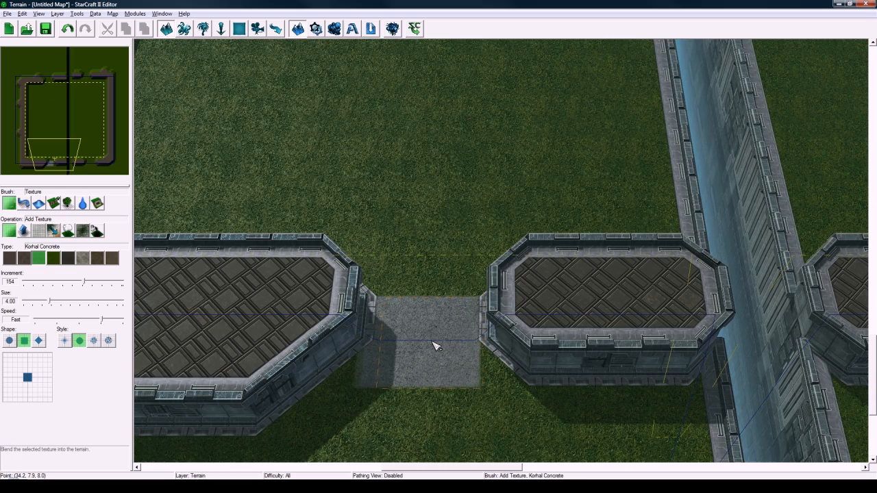
Step: Paint Korhal Concrete across the gap in the south wall east of the channel
key(Right)
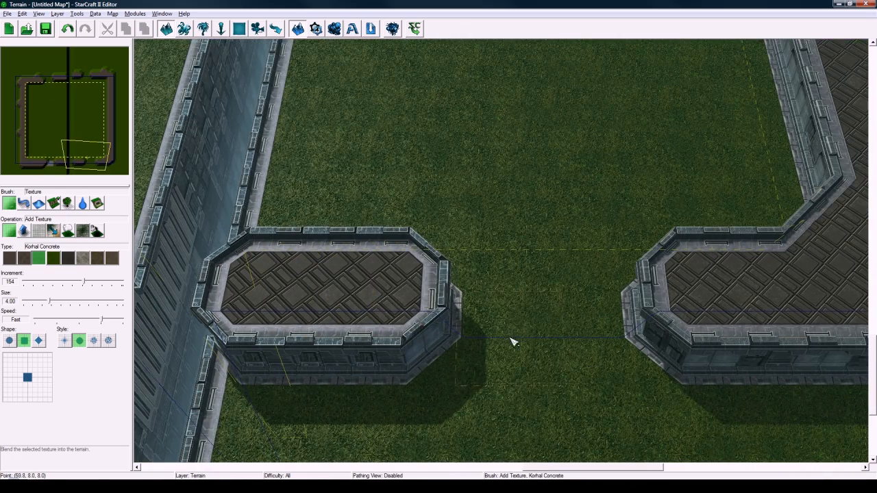
click(513, 342)
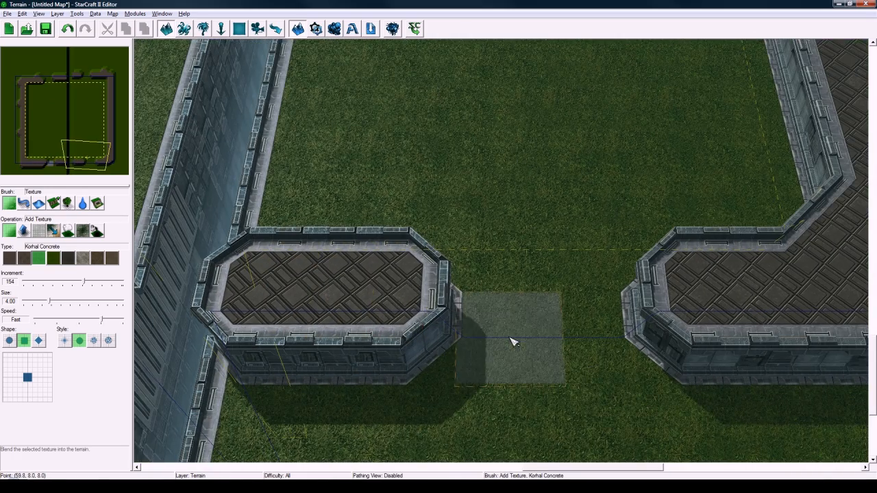
click(579, 343)
key(Up)
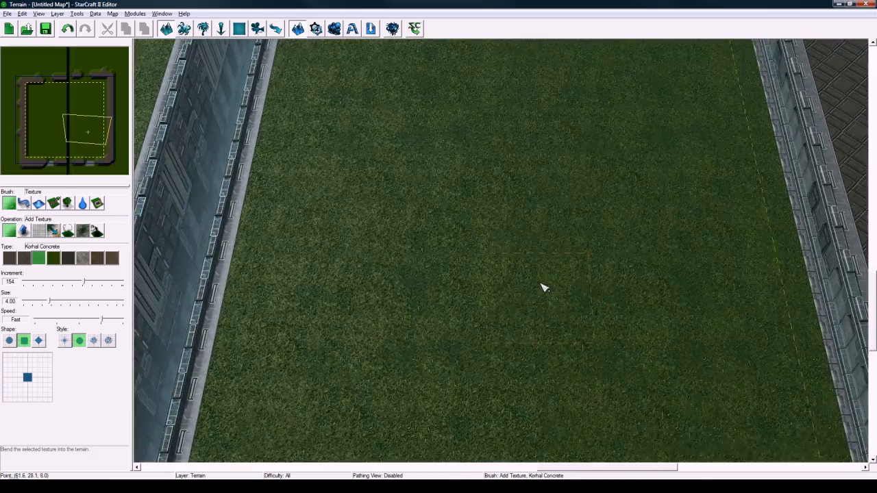
key(Up)
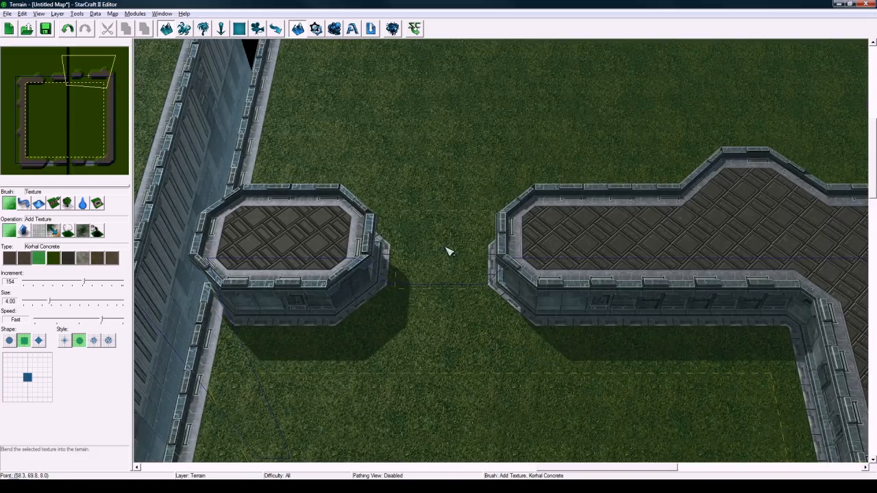
Step: Paint Korhal Concrete across the two gaps in the north wall, east and west of the channel
mouse_move(447, 252)
mouse_down()
mouse_move(427, 255)
mouse_move(449, 261)
mouse_move(423, 253)
mouse_up()
right_drag(294, 205, 688, 206)
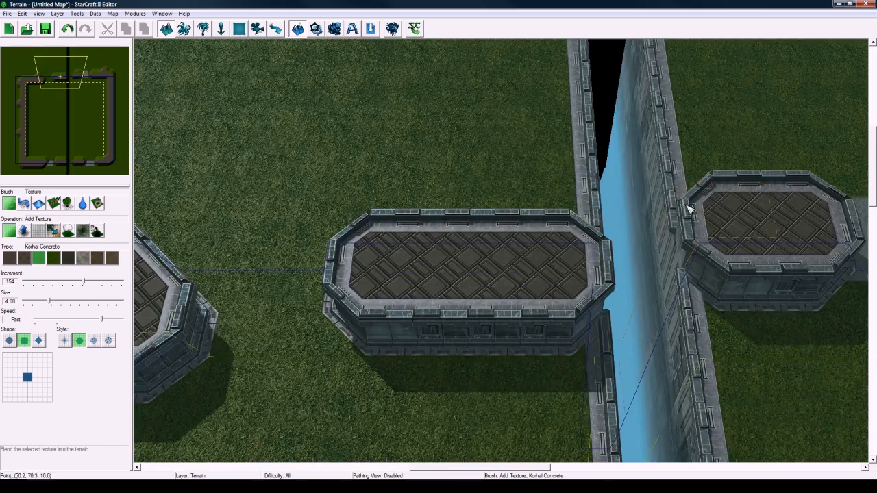
right_drag(404, 242, 525, 243)
drag(376, 298, 422, 299)
right_drag(337, 304, 377, 285)
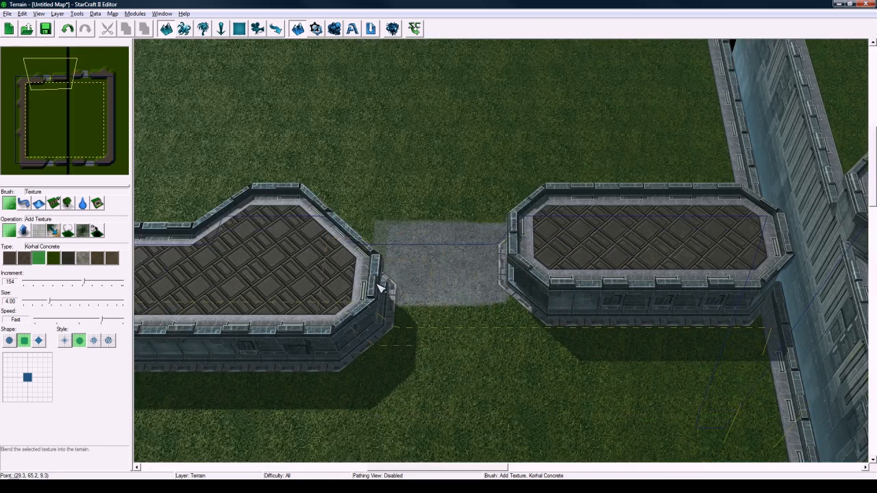
right_drag(451, 259, 434, 274)
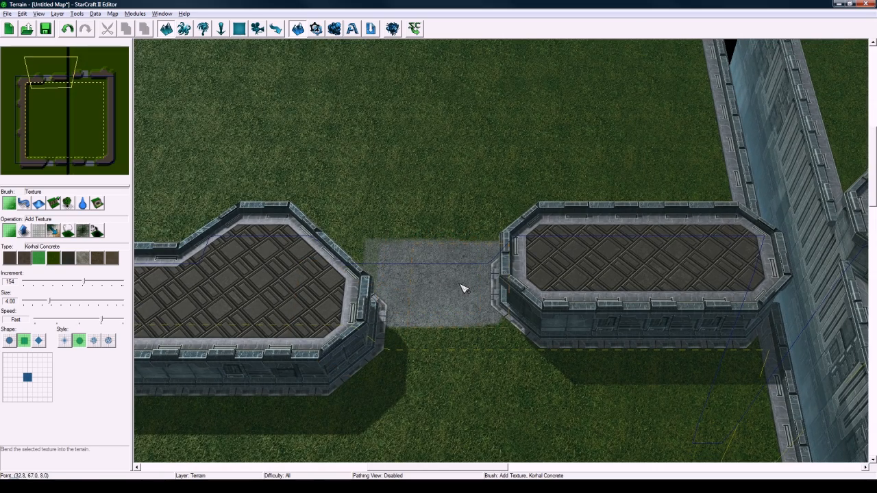
mouse_move(420, 275)
mouse_down()
mouse_move(409, 276)
mouse_move(456, 279)
mouse_up()
right_drag(492, 279, 454, 288)
right_drag(557, 313, 528, 288)
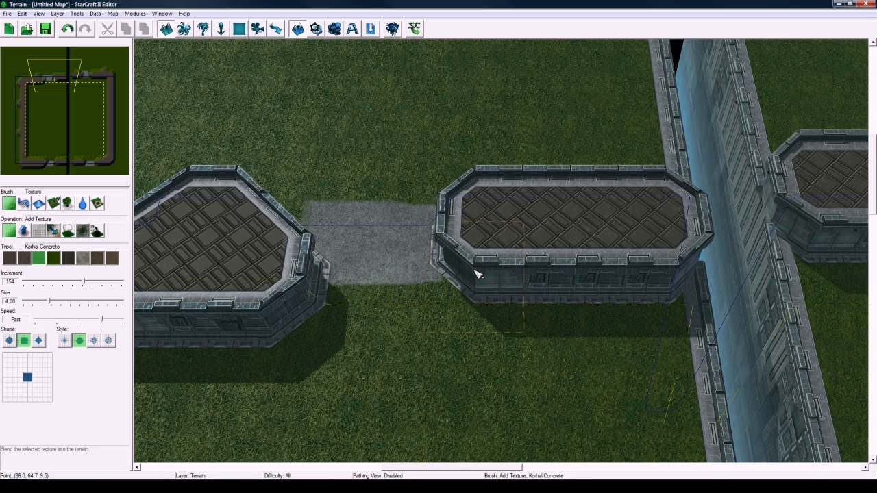
Step: Switch to the Doodads layer, search the doodads for "decal" and choose the Decal prop for placement
scroll(451, 285, down, 3)
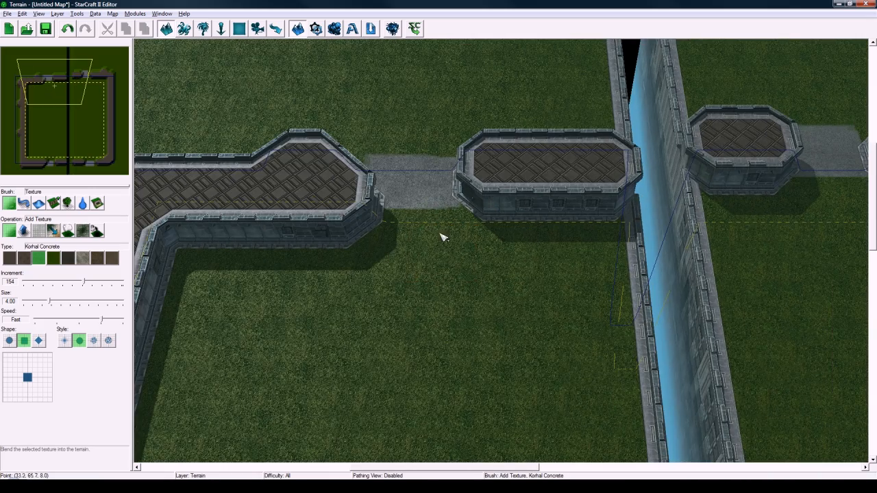
right_drag(421, 233, 413, 113)
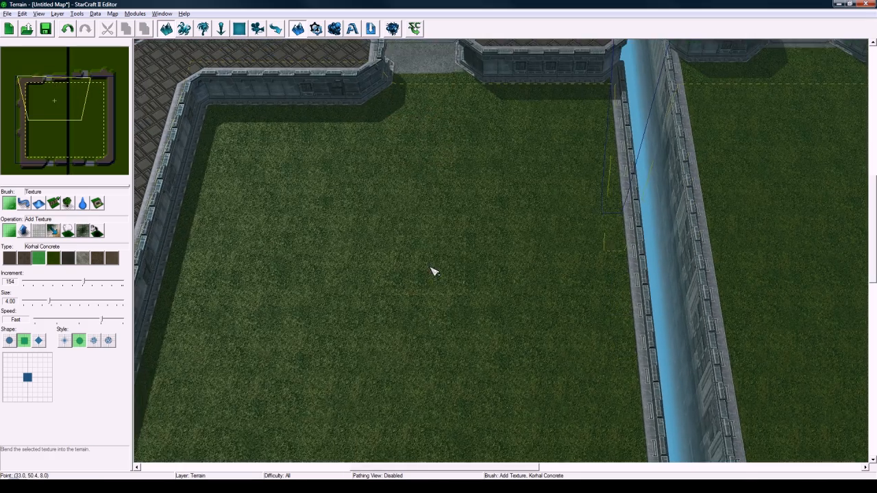
key(d)
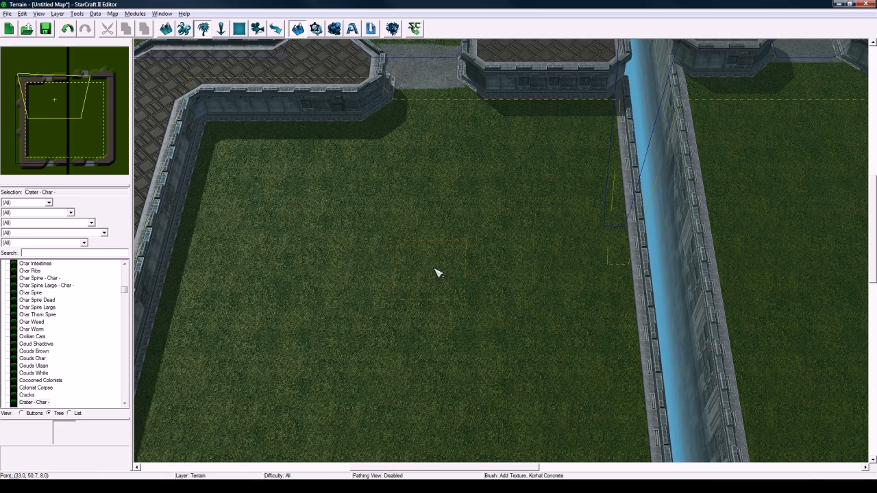
mouse_move(421, 311)
right_down()
mouse_move(423, 222)
mouse_move(434, 290)
right_up()
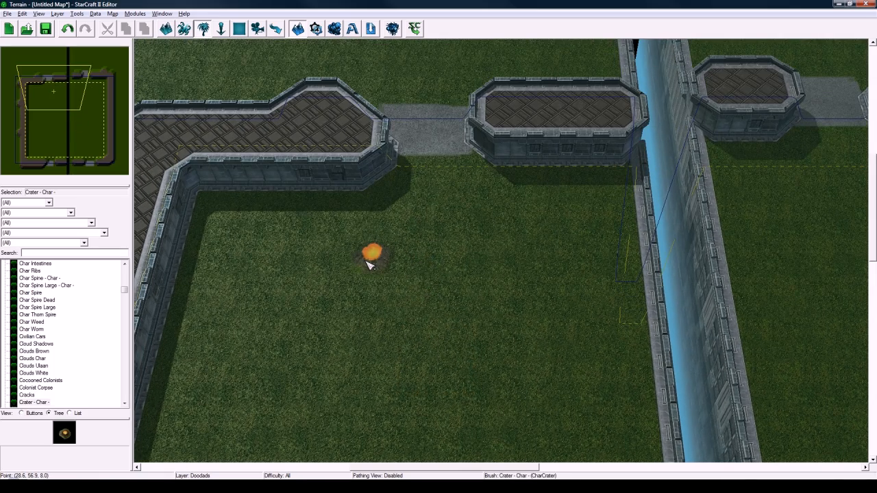
key(Escape)
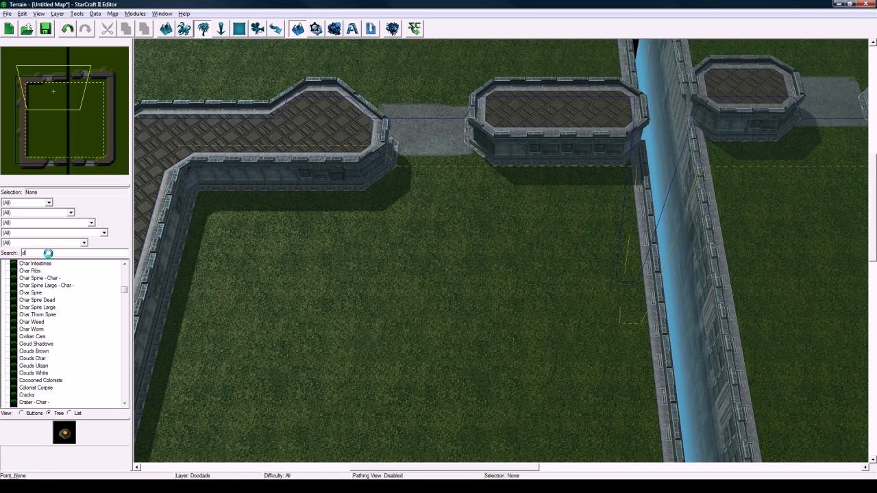
click(48, 253)
text(decal)
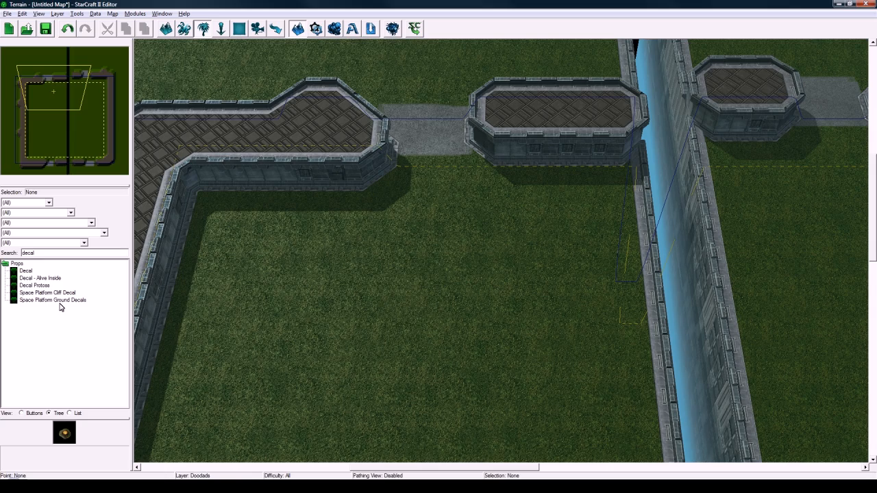
click(28, 272)
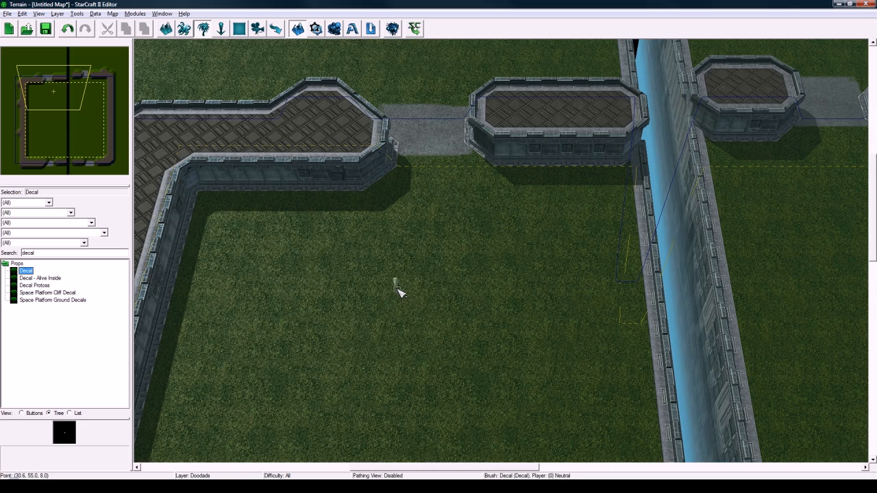
Step: Place a striped Decal, variation 22, at about (33.44, 11.16) just north of the south wall's western gap
scroll(427, 284, up, 3)
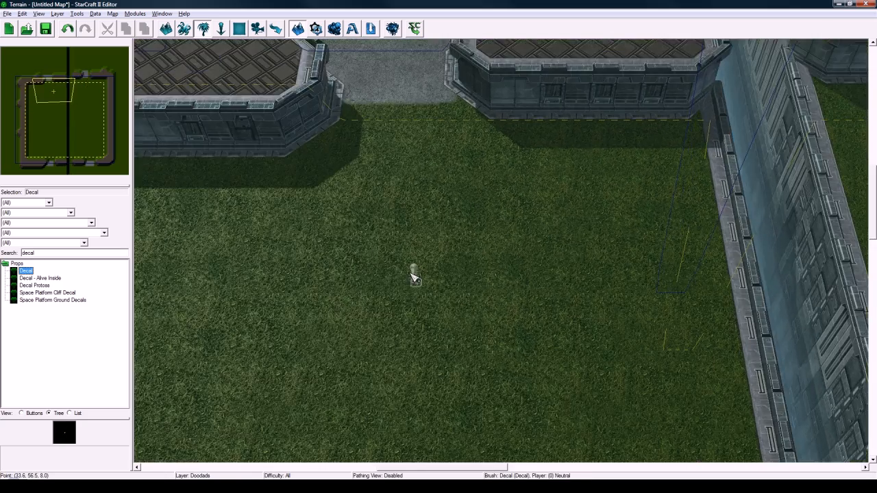
right_drag(413, 278, 464, 317)
scroll(465, 274, up, 1)
right_drag(463, 274, 441, 104)
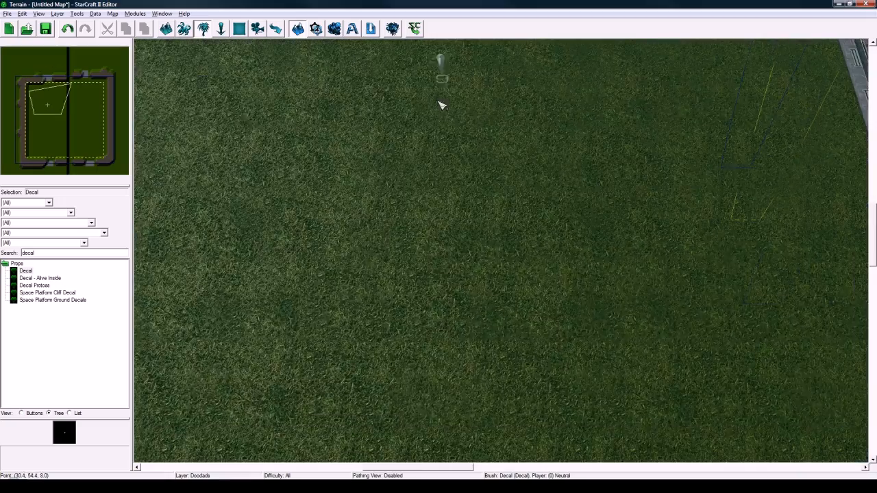
drag(78, 154, 55, 163)
scroll(378, 223, up, 2)
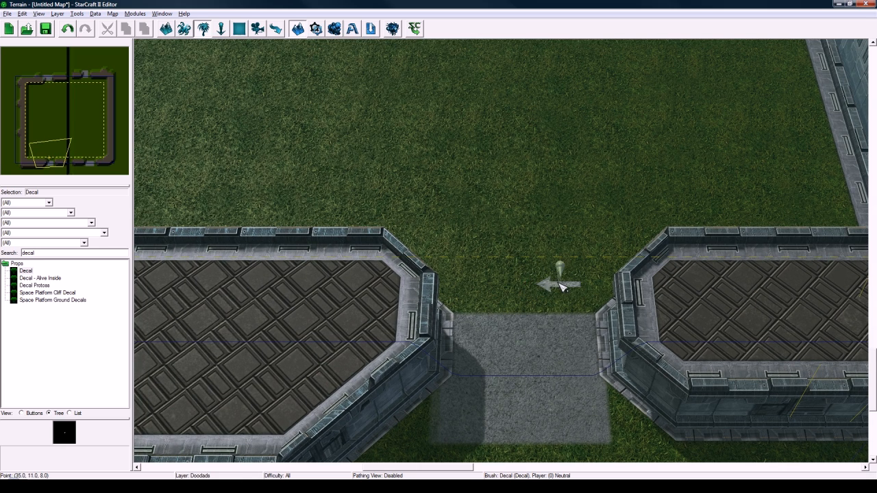
scroll(535, 294, up, 1)
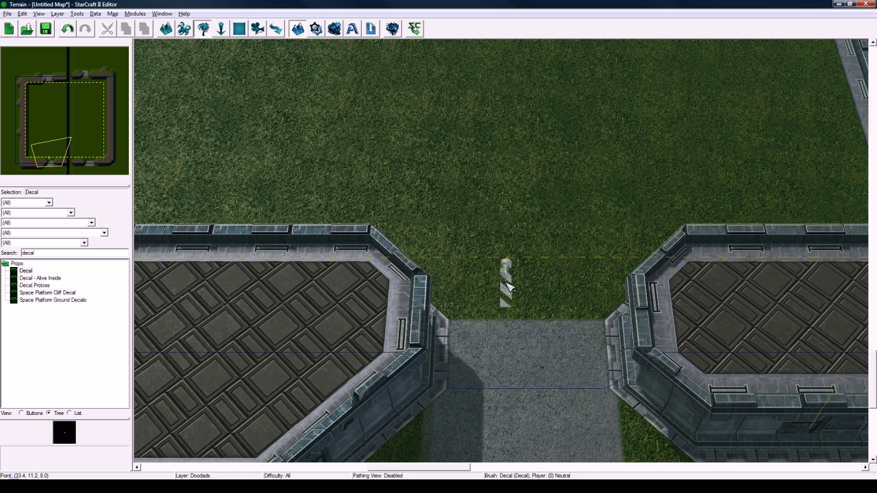
click(507, 285)
Step: Set the striped decal's rotation to 0 and move it to the west end of the concrete's northern edge
key(Escape)
double_click(507, 280)
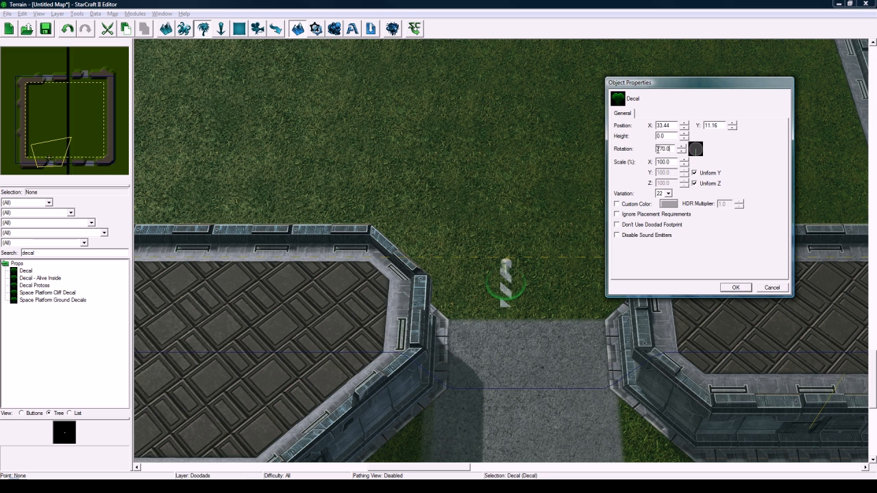
text(0)
key(Return)
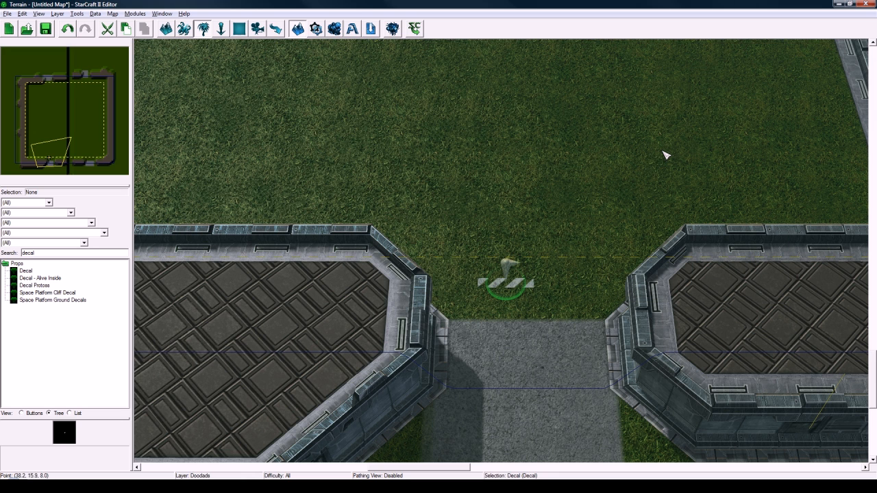
drag(508, 281, 481, 319)
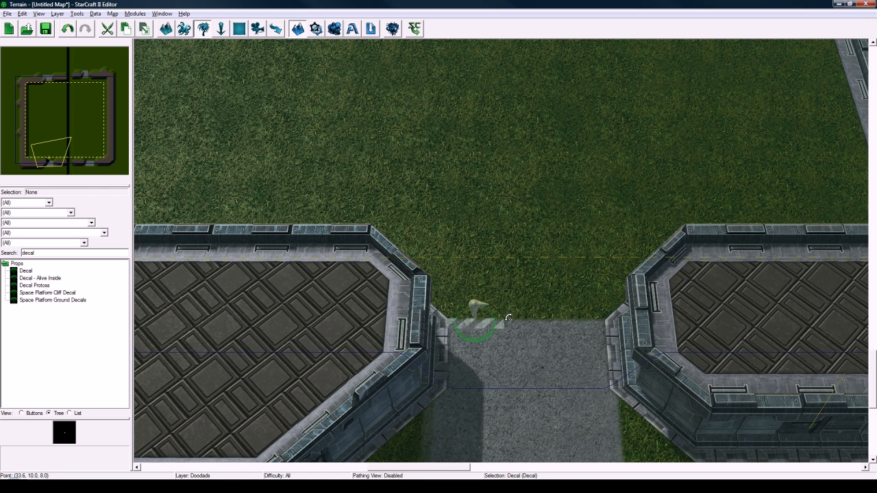
Step: Copy the striped decal and paste two more in line, completing the row across the south wall's western gap
key(ctrl+c)
key(ctrl+v)
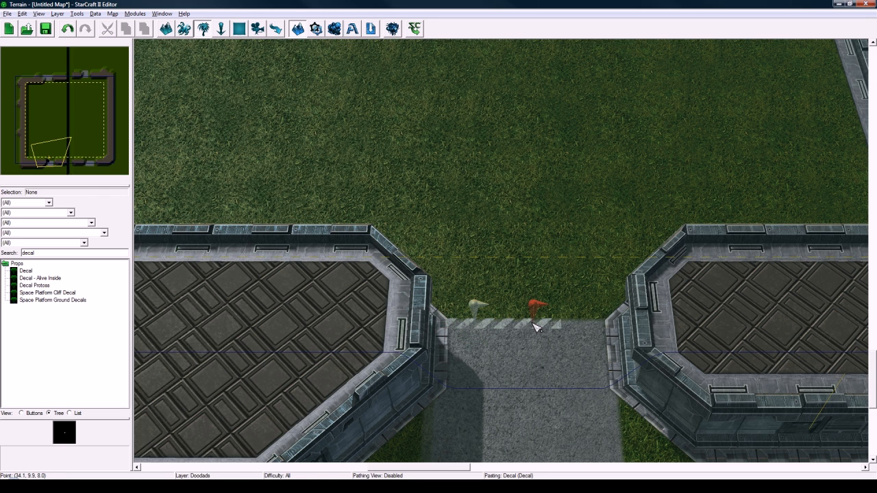
click(533, 323)
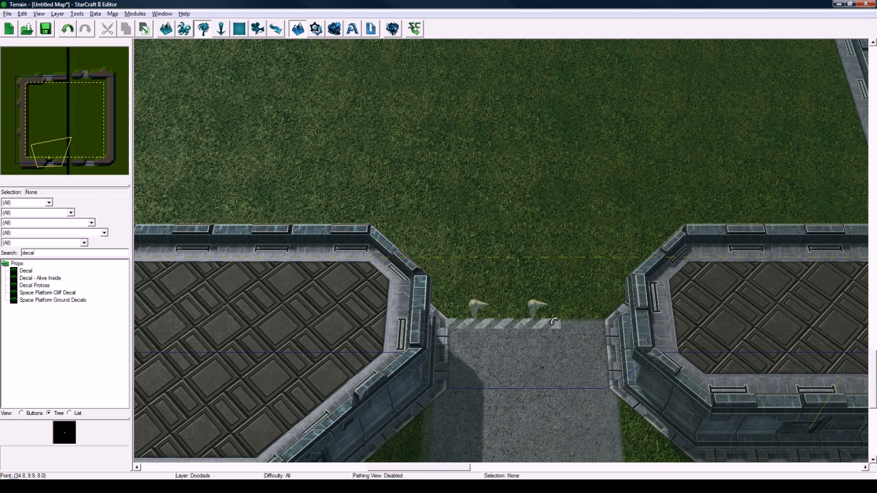
click(591, 328)
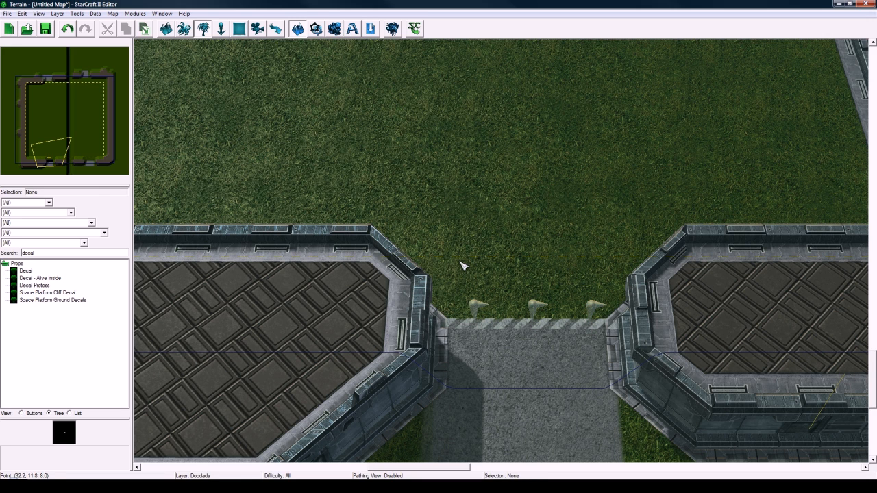
Step: Copy the row of three striped decals and paste it along the concrete's northern edge in the south wall's eastern gap
drag(463, 266, 610, 345)
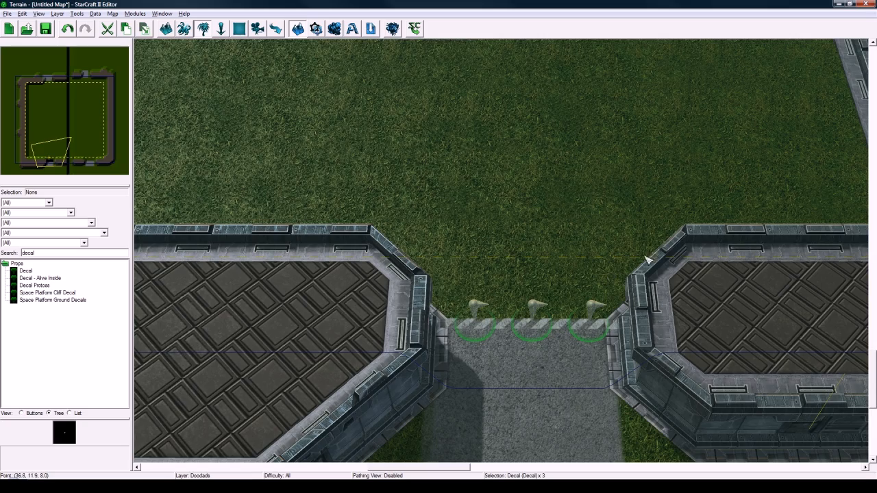
key(ctrl+c)
key(ctrl+v)
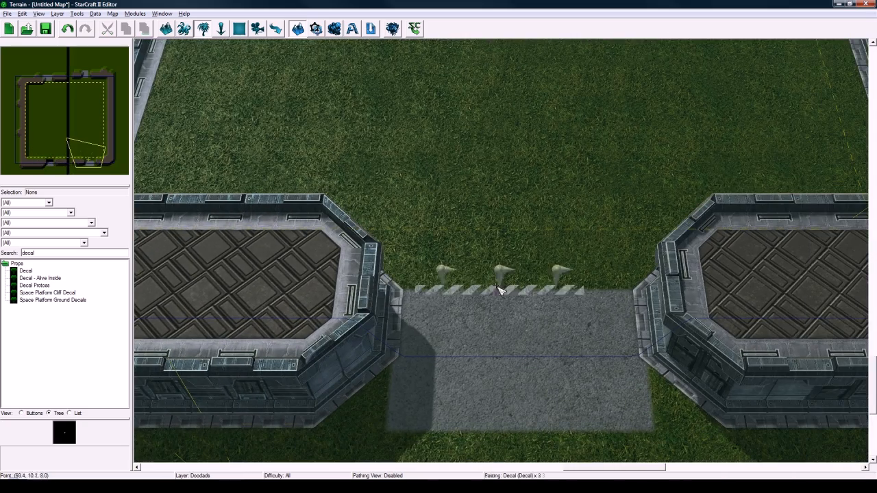
click(486, 298)
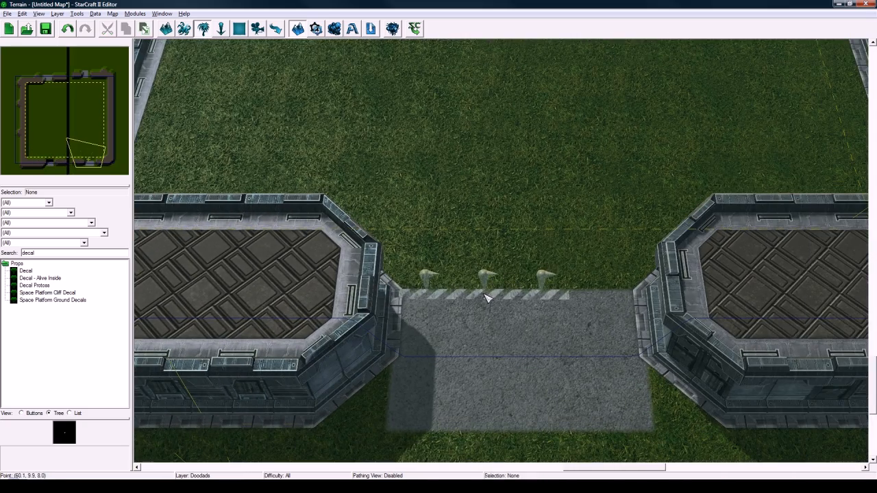
Step: Paste a fourth striped decal at the row's east end and center the row across the south wall's eastern gap
click(555, 298)
key(ctrl+c)
key(ctrl+v)
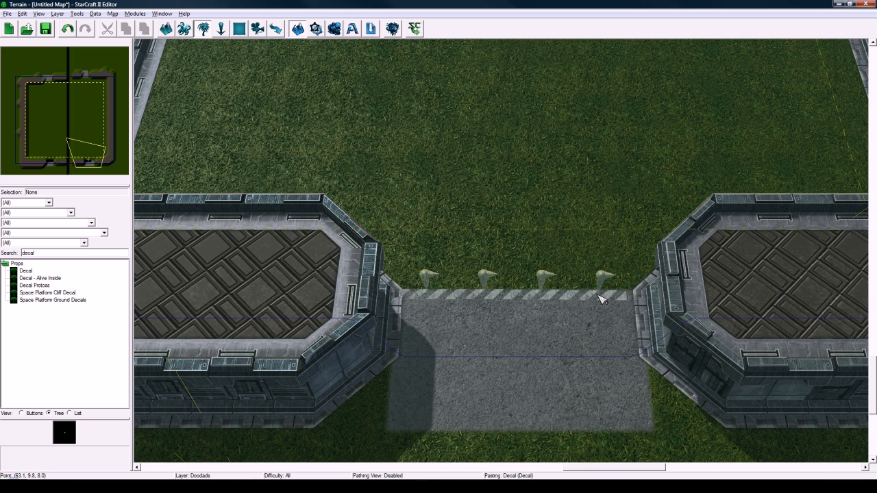
click(603, 298)
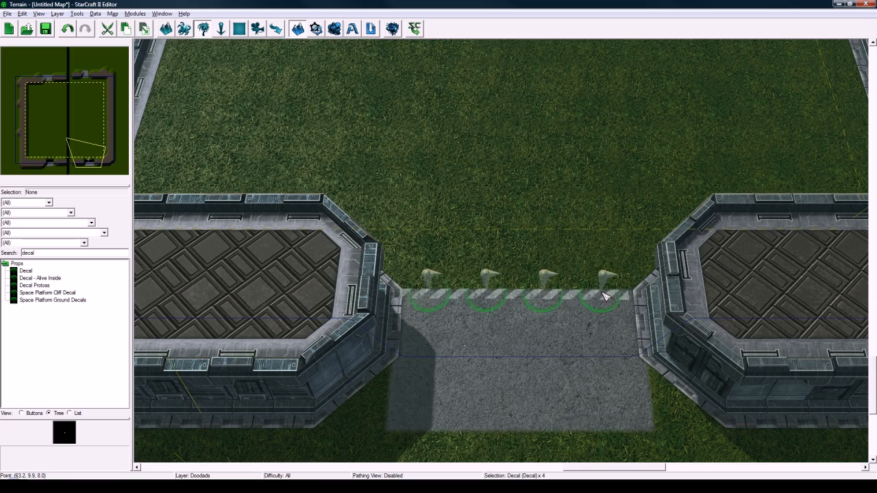
click(476, 180)
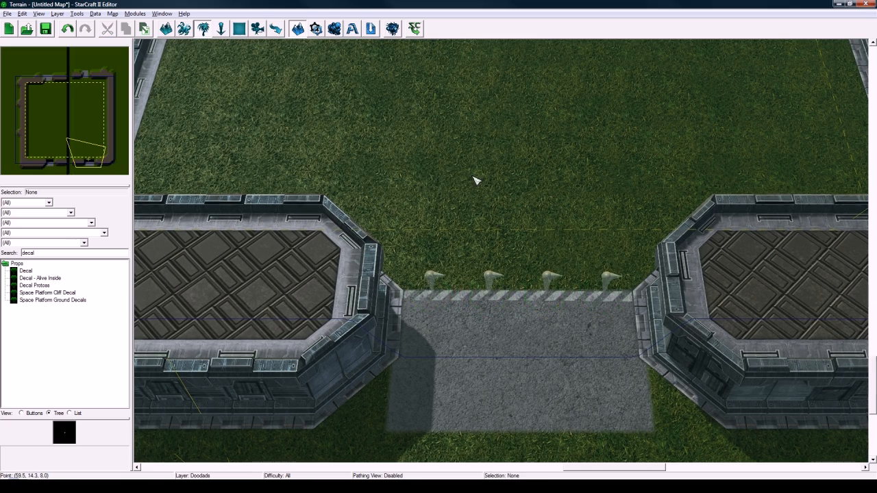
Step: Switch to the Points layer and choose the Normal point type for placement in the field west of the channel
right_drag(473, 176, 514, 225)
right_drag(524, 178, 511, 219)
scroll(523, 273, down, 2)
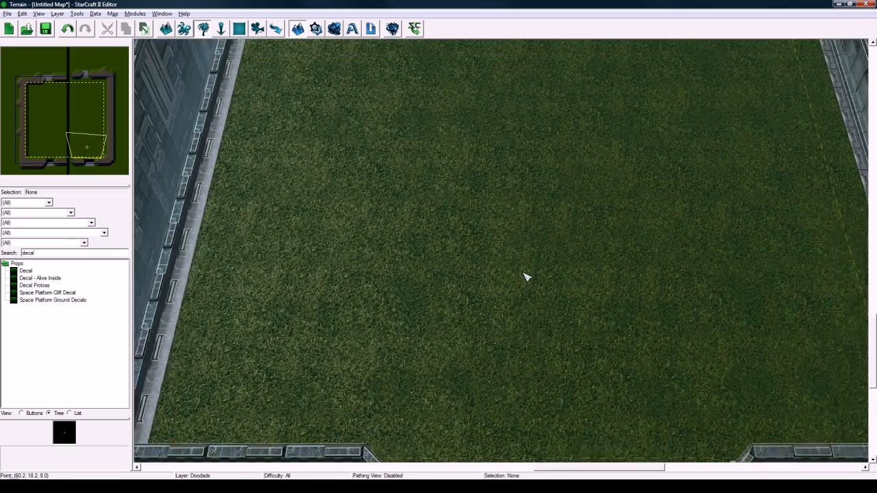
scroll(526, 276, down, 1)
right_drag(498, 252, 609, 198)
scroll(603, 200, down, 4)
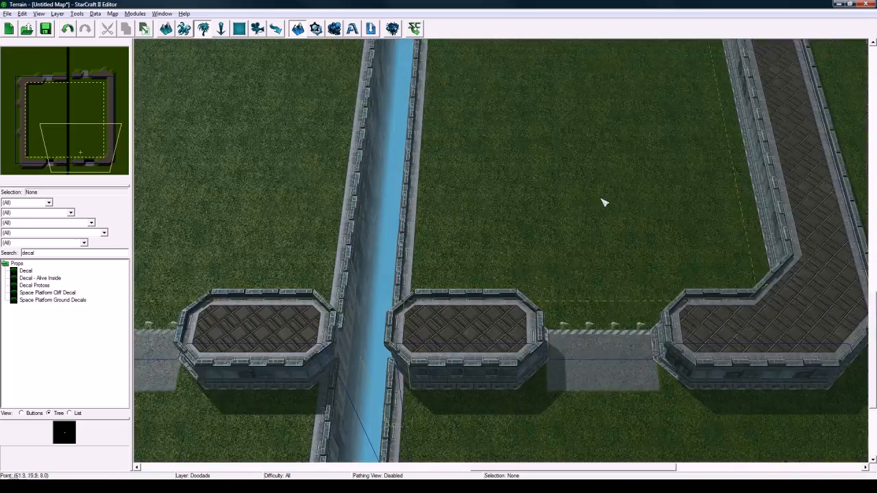
right_drag(464, 142, 577, 265)
right_drag(359, 165, 466, 206)
right_drag(415, 147, 451, 274)
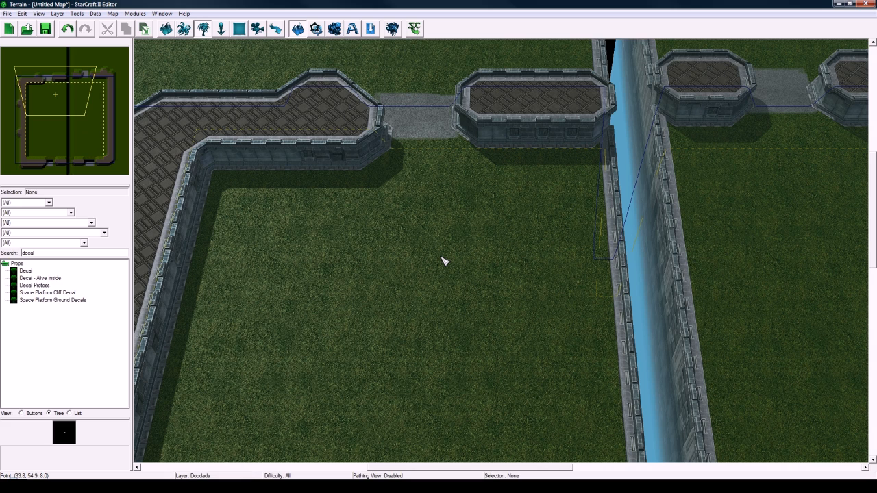
key(p)
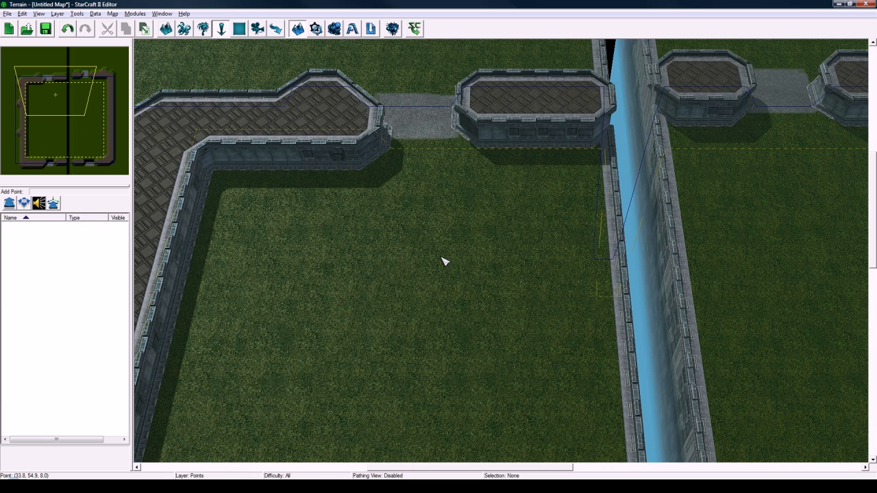
click(58, 14)
click(61, 15)
click(10, 204)
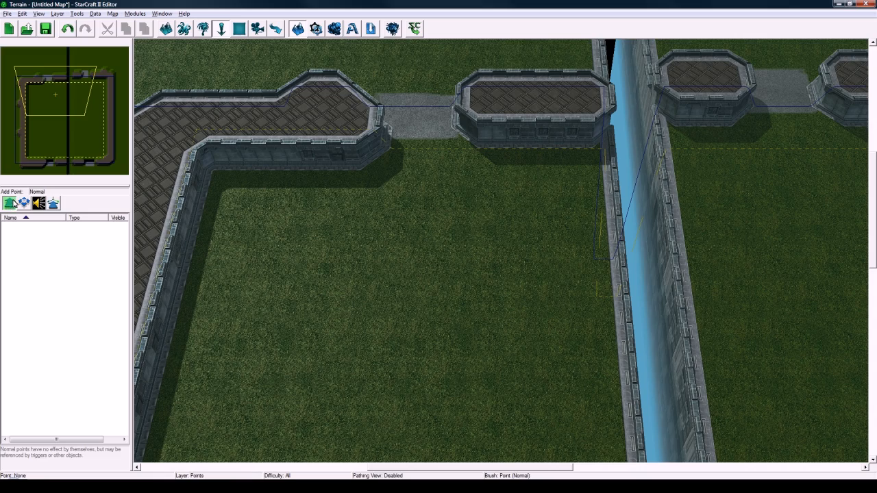
Step: Place two Normal points in the field west of the channel, one in the northern part and one in the southern part
key(Down)
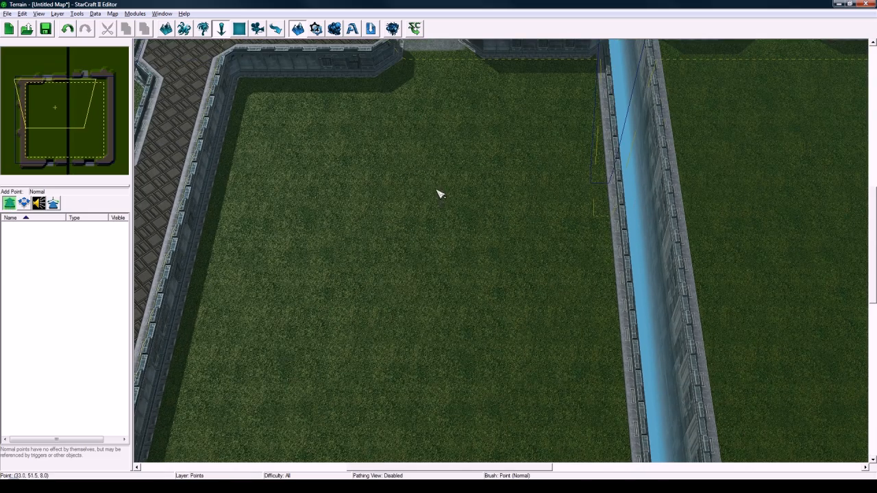
click(439, 195)
key(Down)
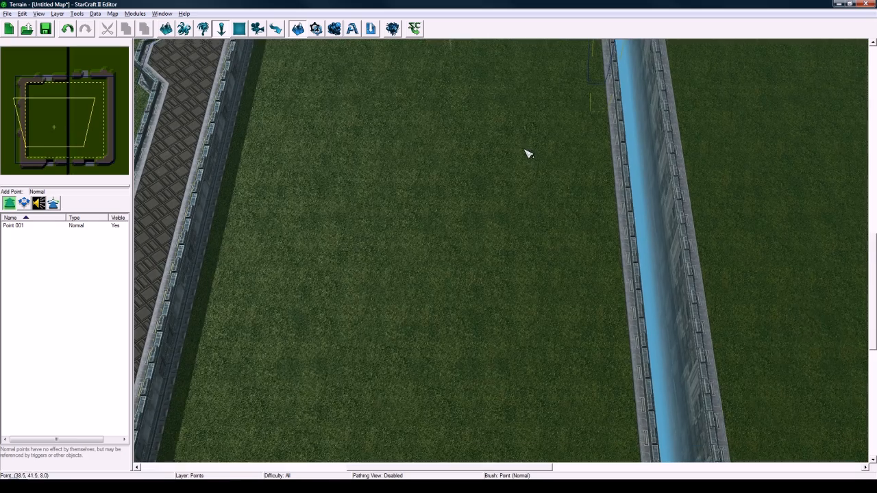
click(444, 278)
Step: Place two Normal points in the field east of the channel, at about (60, 53) in the north and (60, 25) in the south
key(Down)
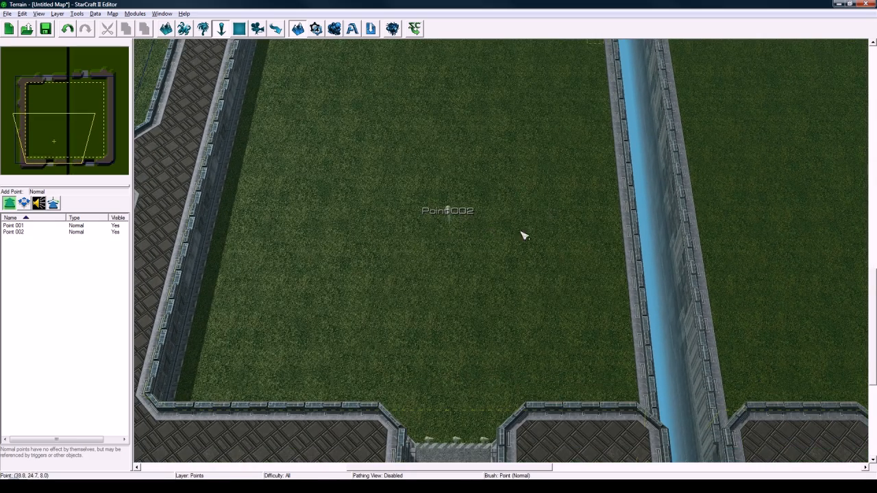
right_drag(521, 235, 296, 286)
right_drag(485, 188, 411, 288)
right_drag(511, 204, 472, 282)
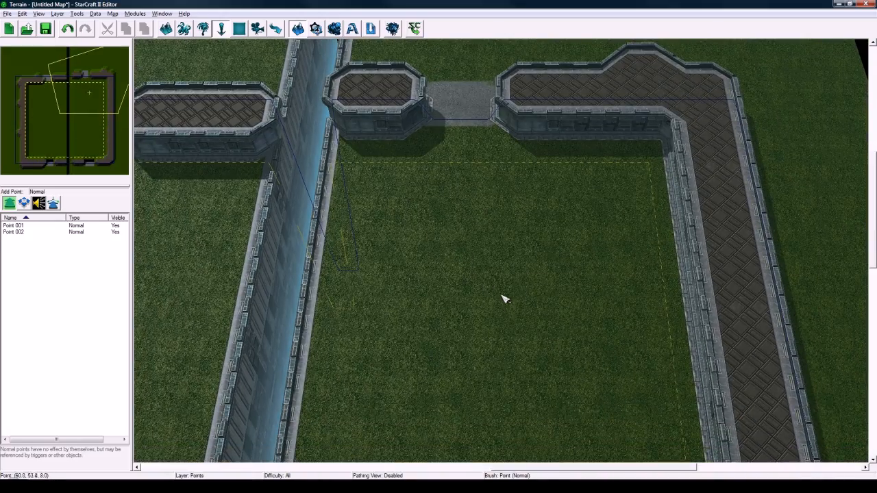
click(505, 299)
key(Down)
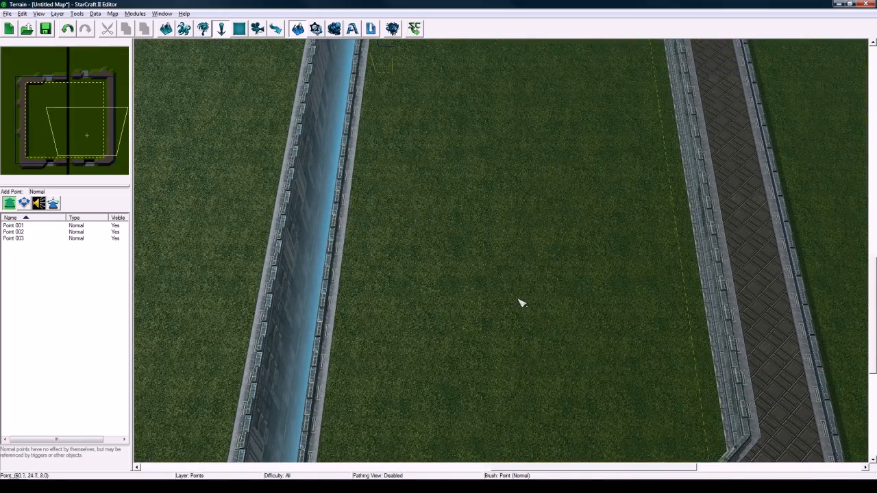
click(519, 300)
Step: Place a Normal point in each gap of the north wall, at about (32, 67) and (58, 66)
right_drag(456, 297, 480, 438)
right_drag(260, 172, 370, 411)
right_drag(354, 184, 378, 226)
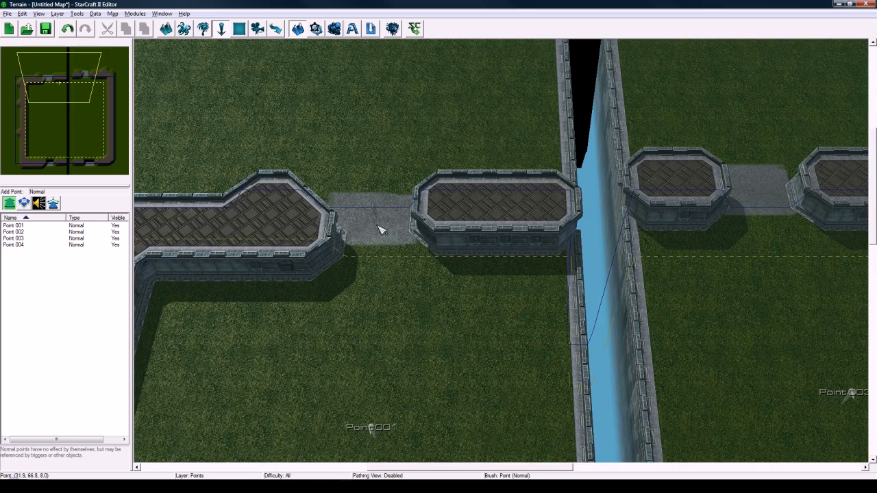
click(377, 234)
right_drag(717, 229, 466, 229)
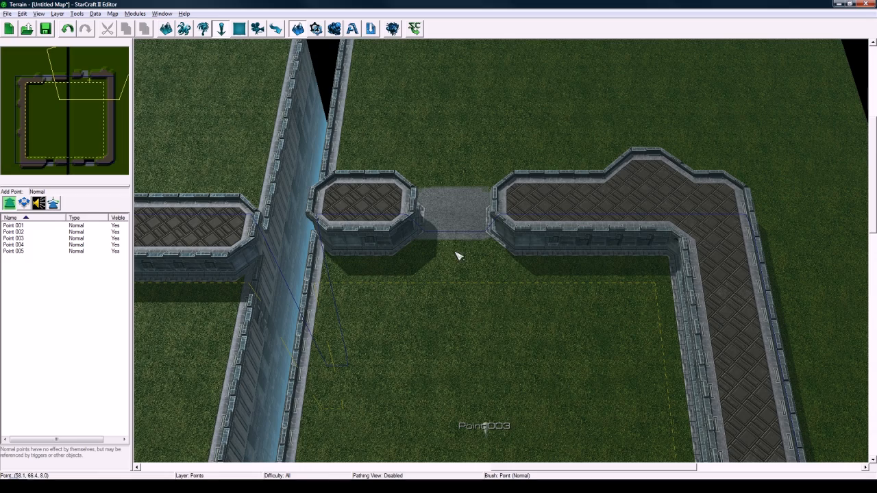
click(455, 253)
mouse_move(497, 258)
right_down()
mouse_move(545, 239)
mouse_move(576, 272)
right_up()
key(Escape)
Step: Add Korhal Concrete texture along the southern edge of the paving in the north wall's eastern gap
key(t)
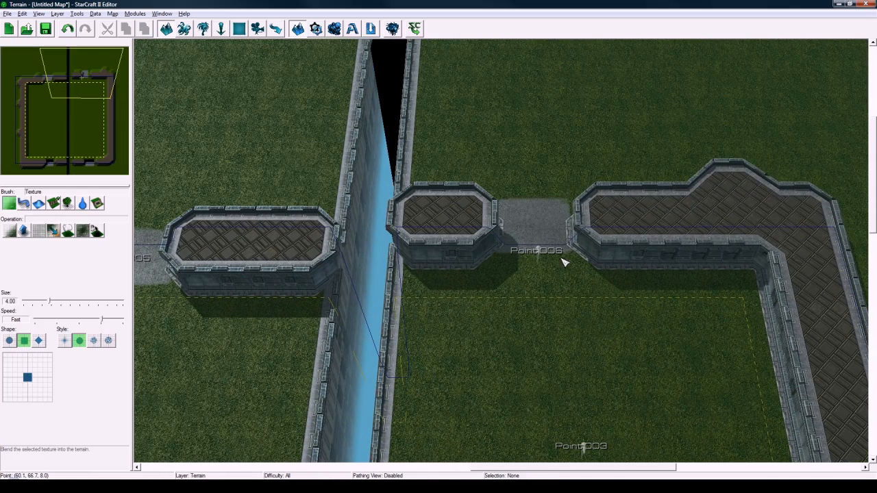
click(10, 231)
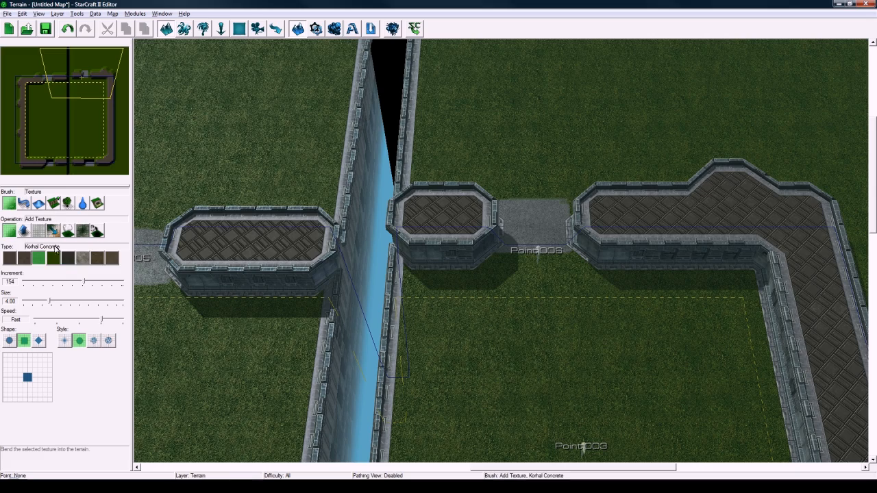
mouse_move(511, 260)
mouse_down()
mouse_move(501, 251)
mouse_move(553, 253)
mouse_up()
mouse_move(470, 240)
right_down()
mouse_move(472, 251)
mouse_move(516, 243)
mouse_move(549, 229)
mouse_move(567, 202)
right_up()
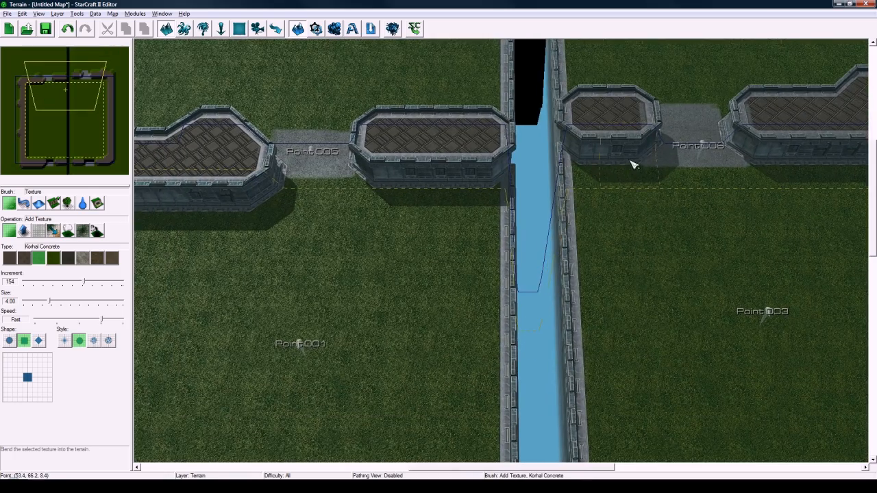
right_drag(501, 194, 549, 170)
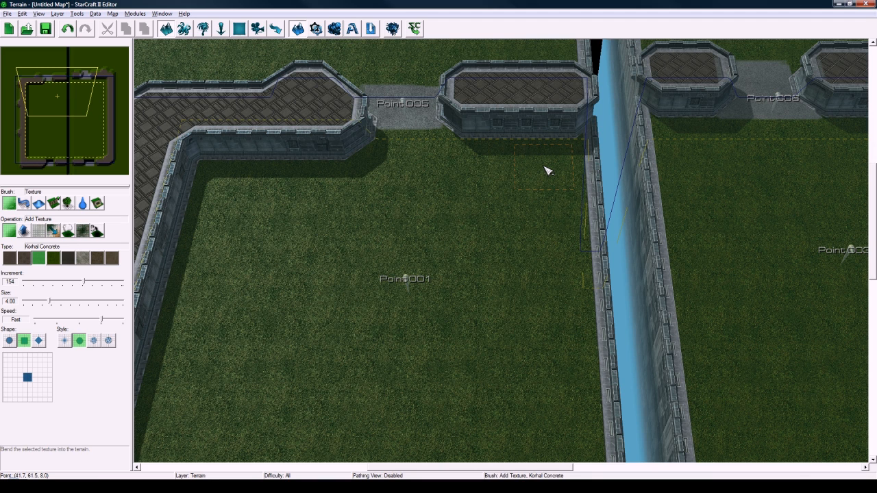
key(Escape)
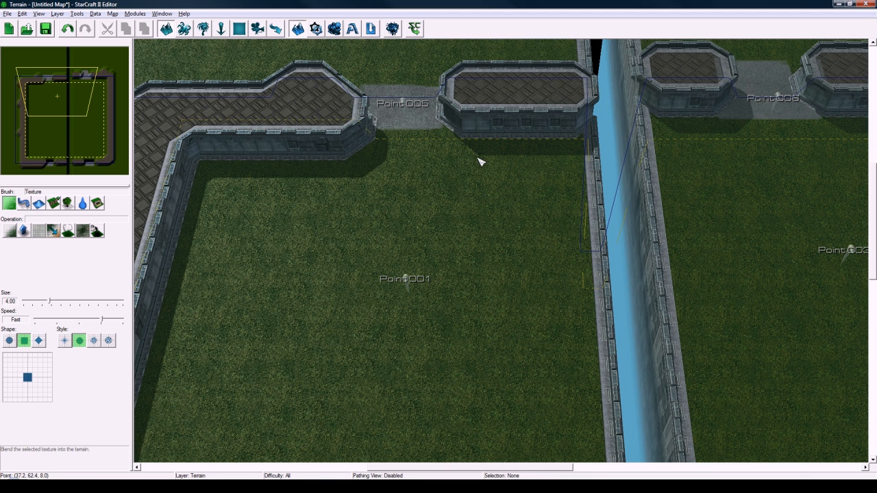
Step: Draw a rectangular region about 4.9 by 2.4 over the concrete in the south wall's western gap and align it with the striped decals
right_drag(478, 158, 473, 172)
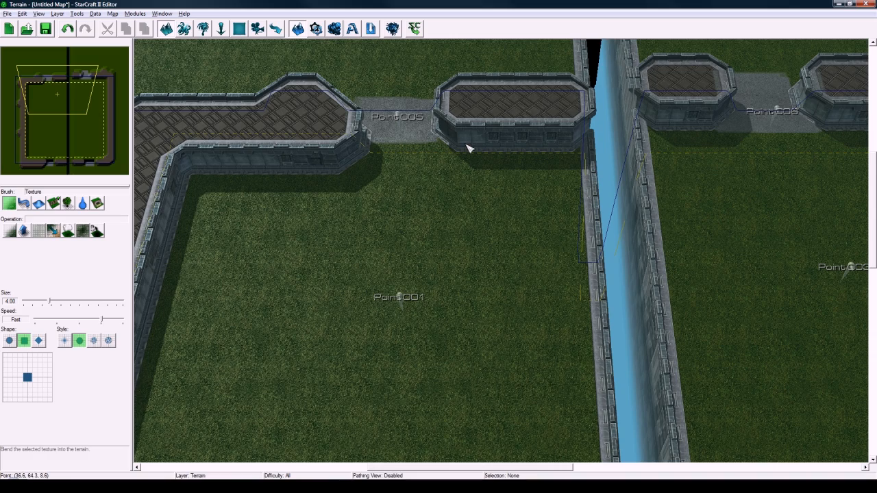
right_drag(480, 212, 472, 252)
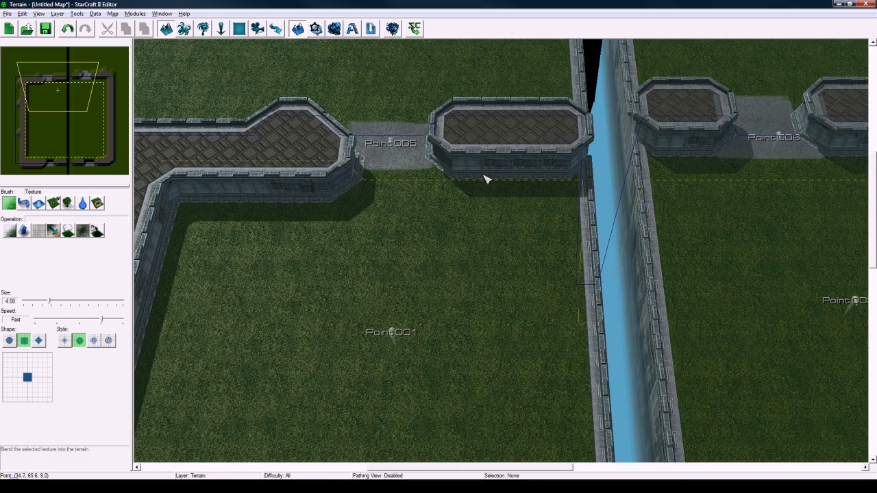
right_drag(494, 328, 492, 103)
right_drag(455, 327, 499, 244)
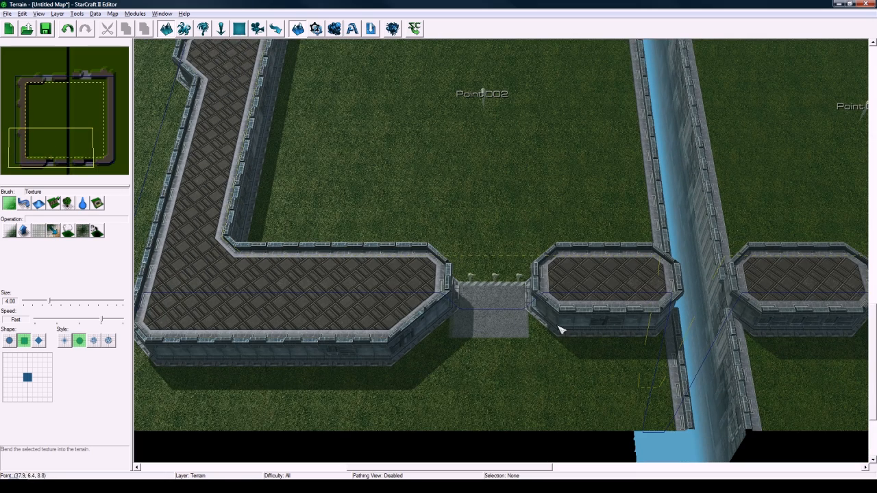
key(r)
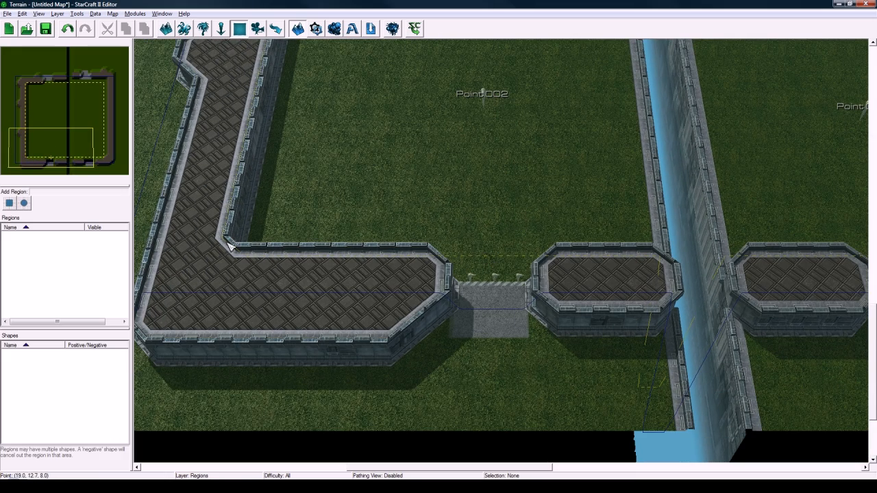
click(9, 204)
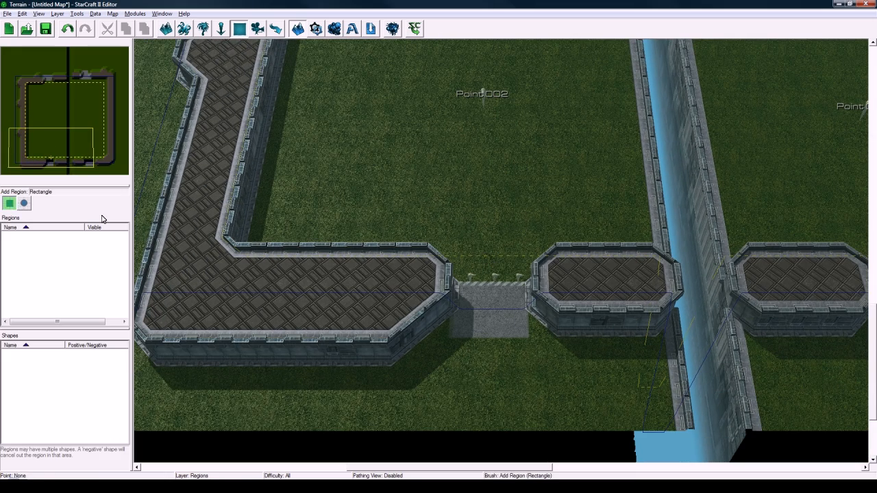
right_drag(376, 236, 304, 275)
right_drag(363, 321, 393, 288)
scroll(394, 287, up, 3)
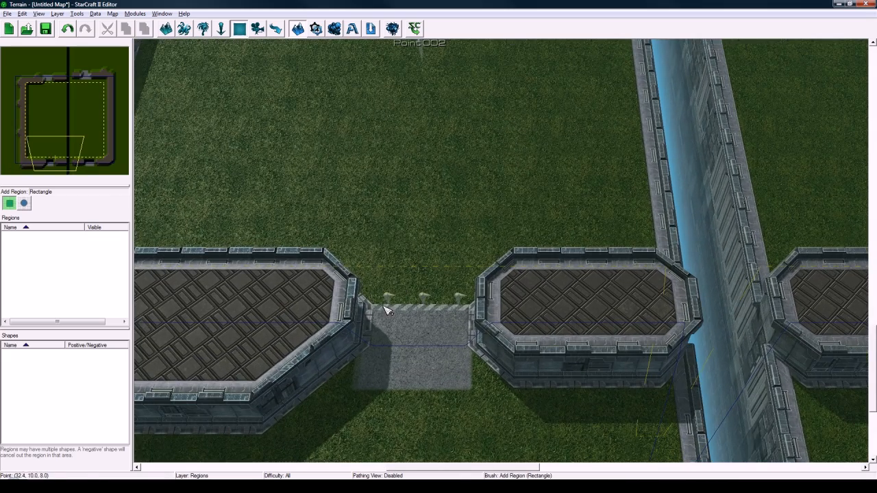
drag(365, 310, 478, 360)
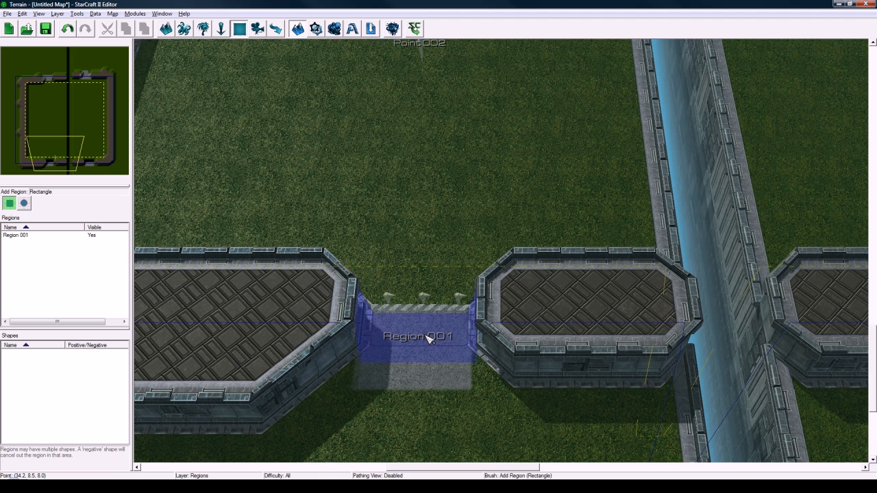
key(Escape)
click(419, 335)
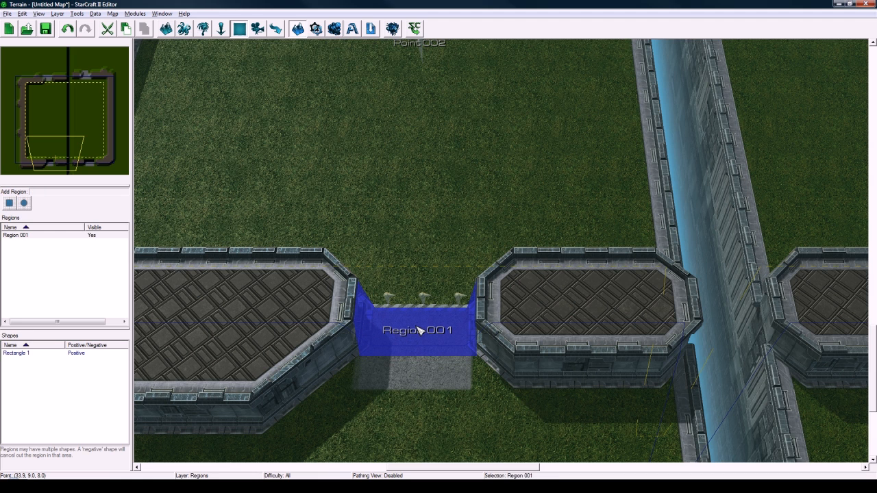
Step: Copy the western gap's region and paste it onto the concrete in the south wall's eastern gap
key(ctrl+c)
key(Right)
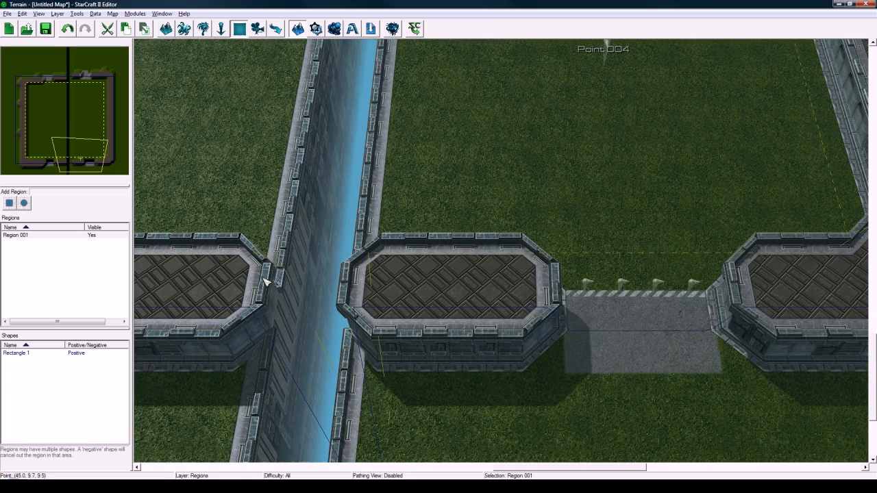
key(ctrl+v)
click(617, 318)
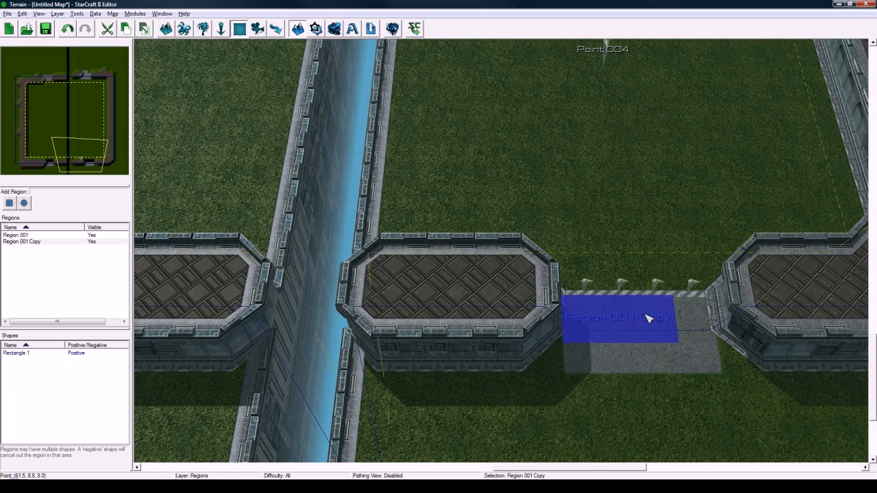
key(Right)
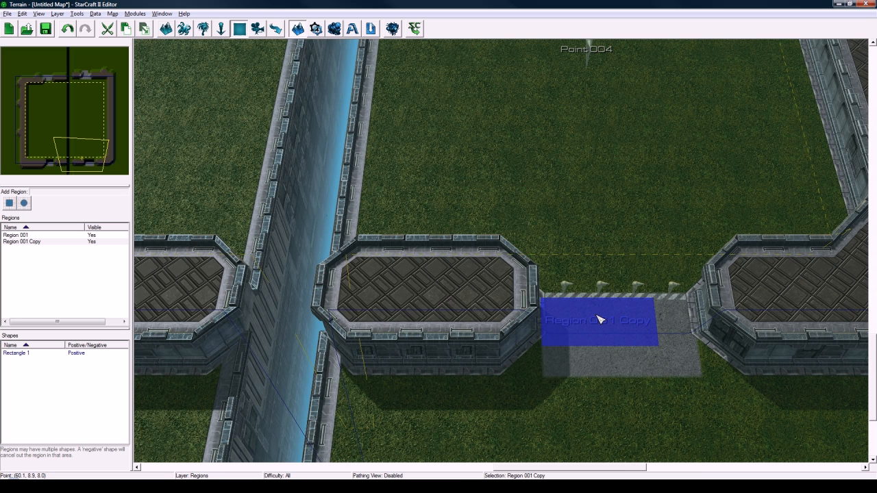
Step: Increase the copied region's X size in its shape properties and position it across the south wall's eastern gap
double_click(600, 320)
drag(679, 91, 545, 56)
click(570, 180)
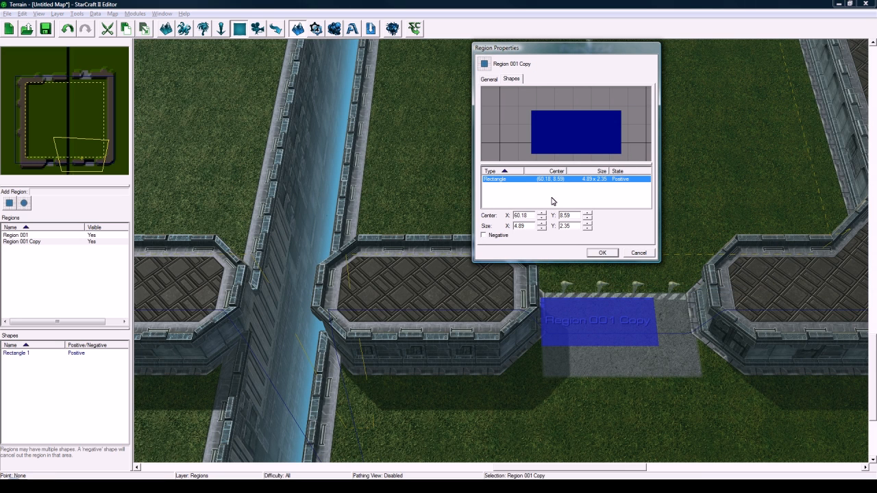
double_click(525, 225)
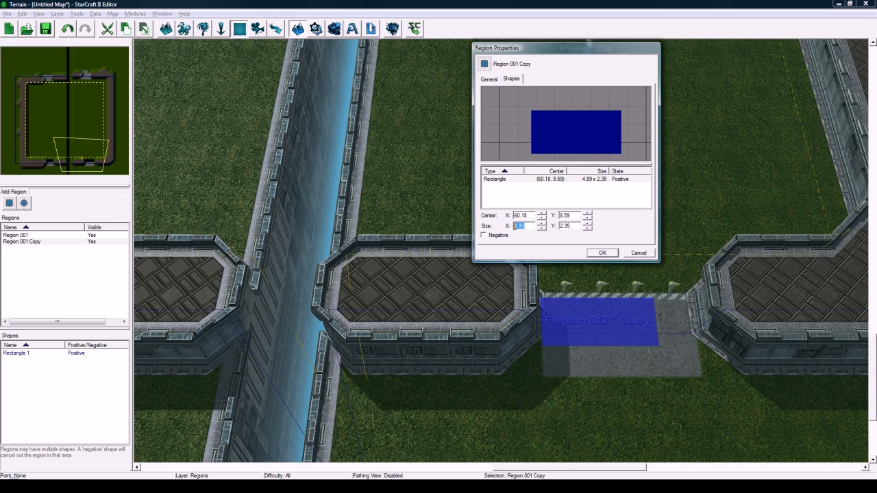
click(601, 253)
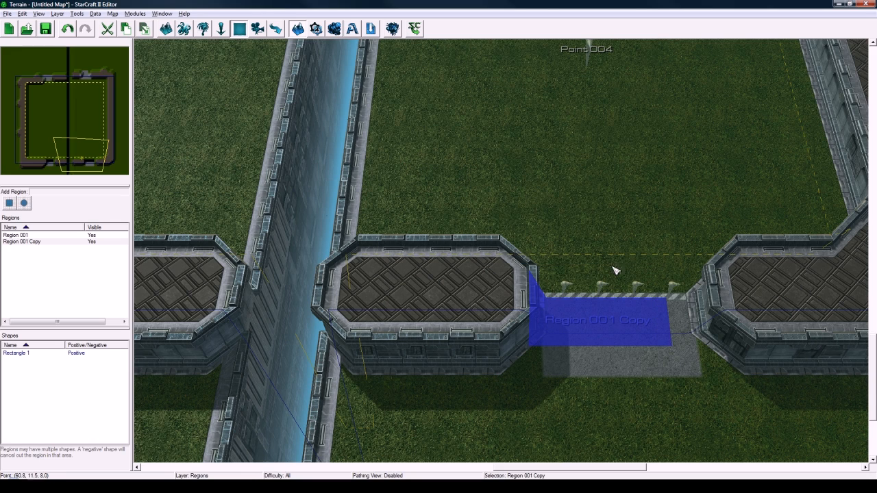
drag(636, 315, 634, 315)
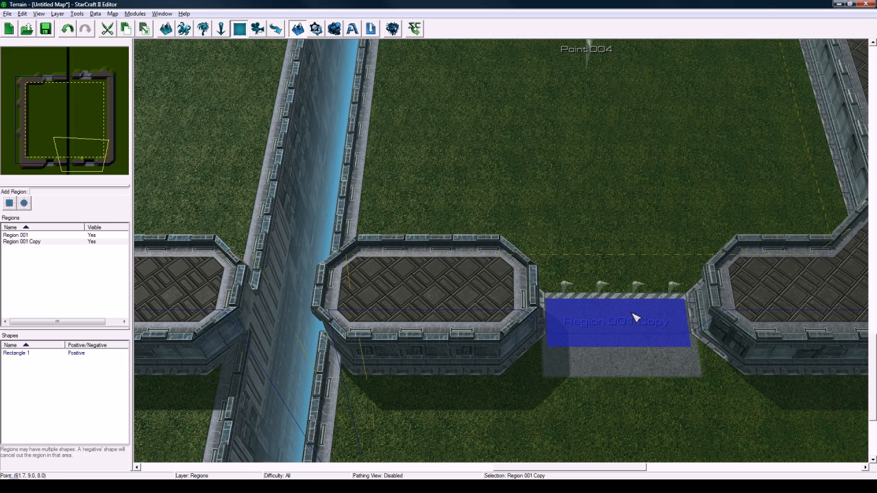
Step: Review the placement of the points and gate regions across both fields, from the north wall to the south wall
right_drag(492, 197, 508, 363)
scroll(495, 291, down, 3)
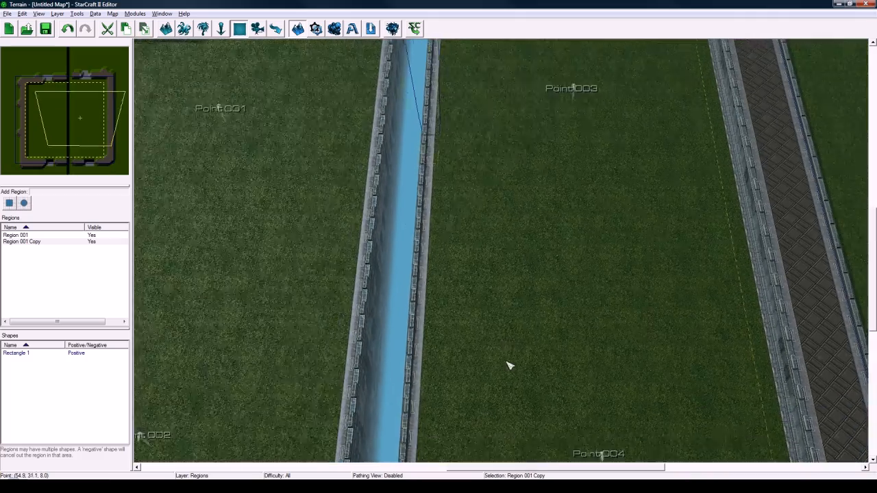
middle_drag(507, 365, 365, 190)
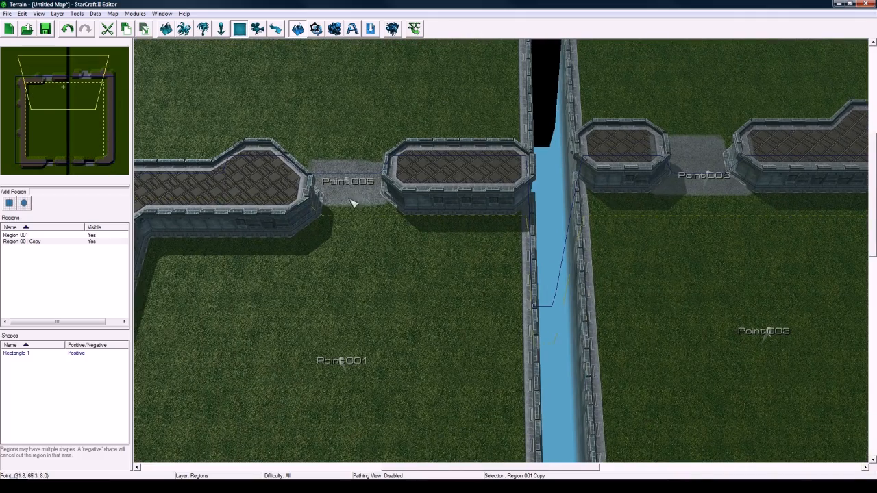
middle_drag(416, 302, 396, 220)
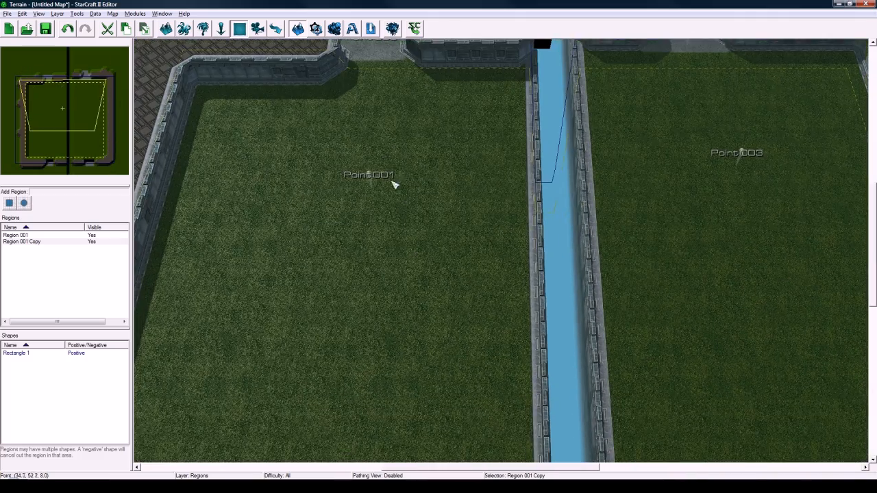
right_drag(383, 204, 429, 133)
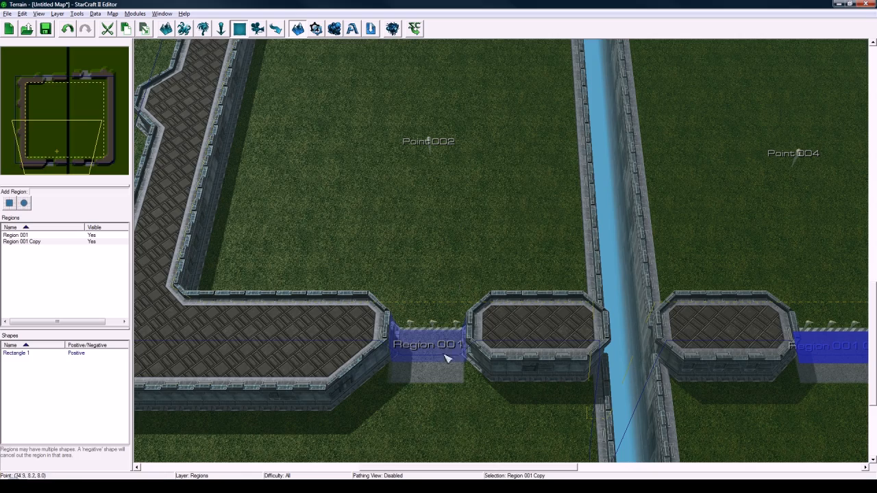
middle_drag(533, 216, 448, 352)
middle_drag(408, 255, 353, 211)
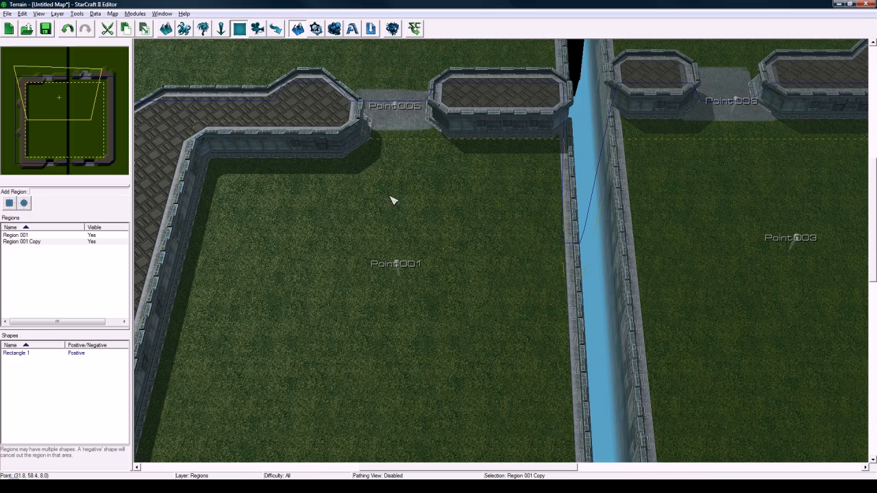
middle_drag(393, 200, 532, 222)
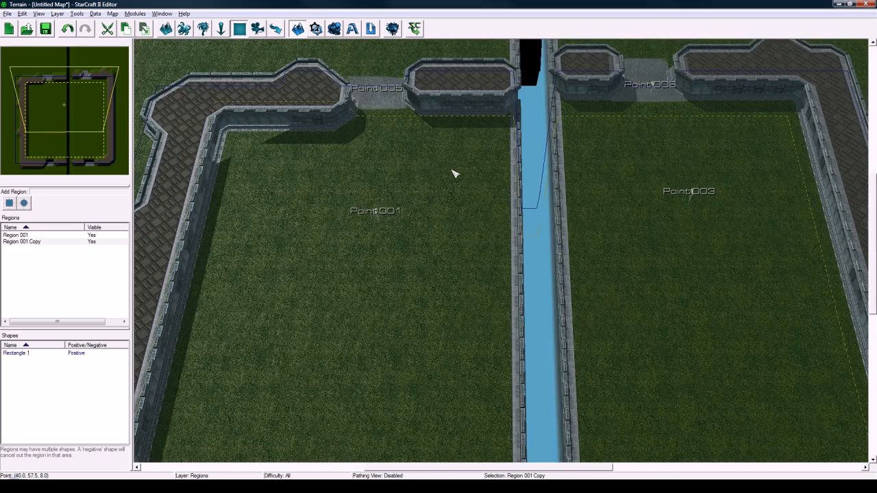
Step: Paint No Building pathing over the concrete in both north wall gaps with a square brush of size 3
middle_drag(454, 174, 489, 271)
key(h)
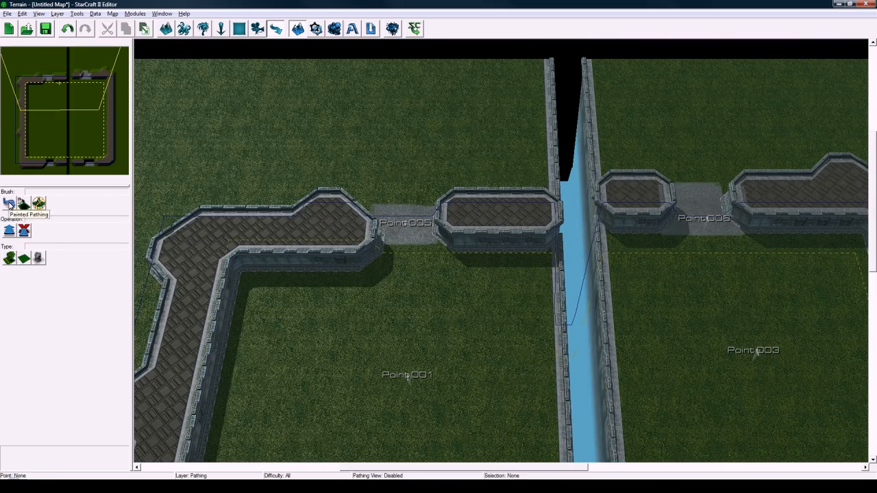
click(9, 204)
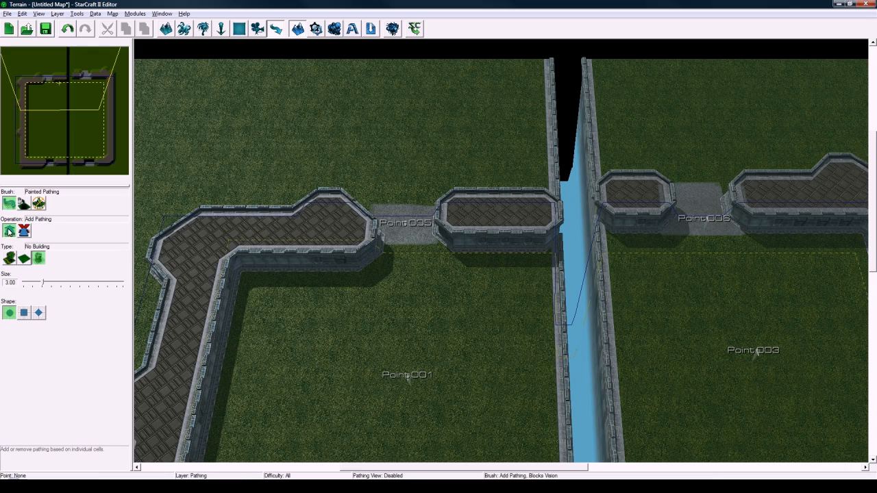
scroll(404, 275, up, 3)
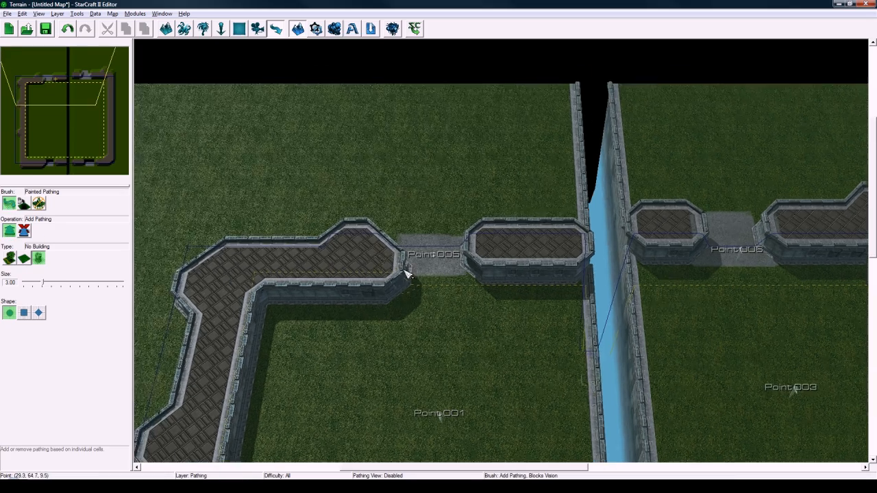
click(24, 313)
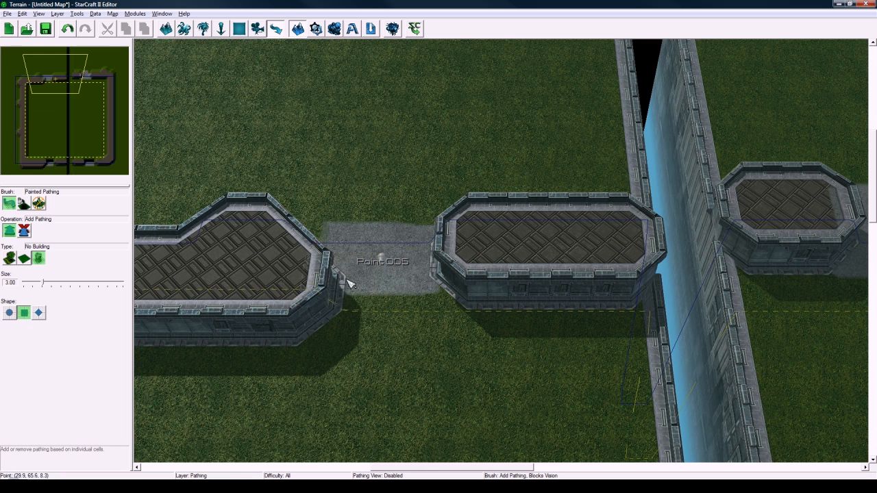
mouse_move(369, 277)
mouse_down()
mouse_move(411, 272)
mouse_move(384, 248)
mouse_move(364, 252)
mouse_up()
right_drag(626, 218, 355, 218)
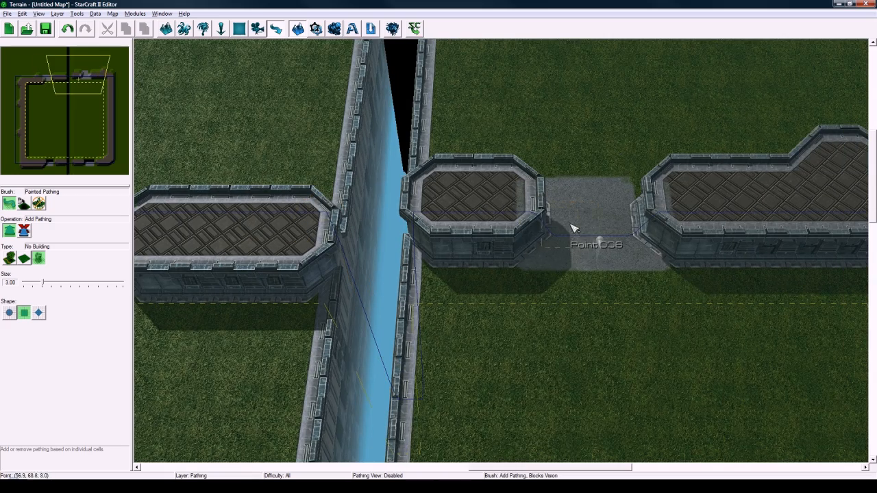
mouse_move(569, 240)
mouse_down()
mouse_move(557, 249)
mouse_move(622, 245)
mouse_move(612, 204)
mouse_move(486, 180)
mouse_up()
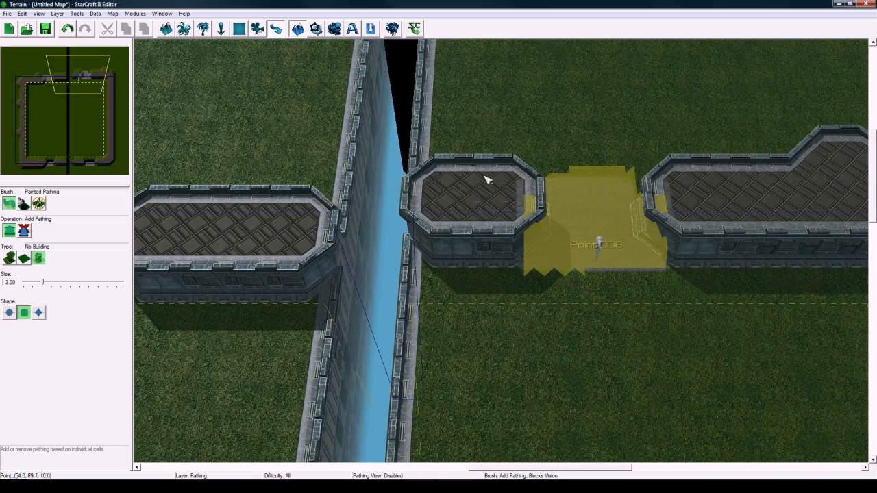
Step: Paint No Building pathing over the concrete in both gaps of the south wall
click(82, 151)
mouse_move(488, 276)
mouse_down()
mouse_move(555, 288)
mouse_move(515, 298)
mouse_move(442, 294)
mouse_move(456, 268)
mouse_move(501, 275)
mouse_move(497, 288)
mouse_move(452, 288)
mouse_up()
click(66, 163)
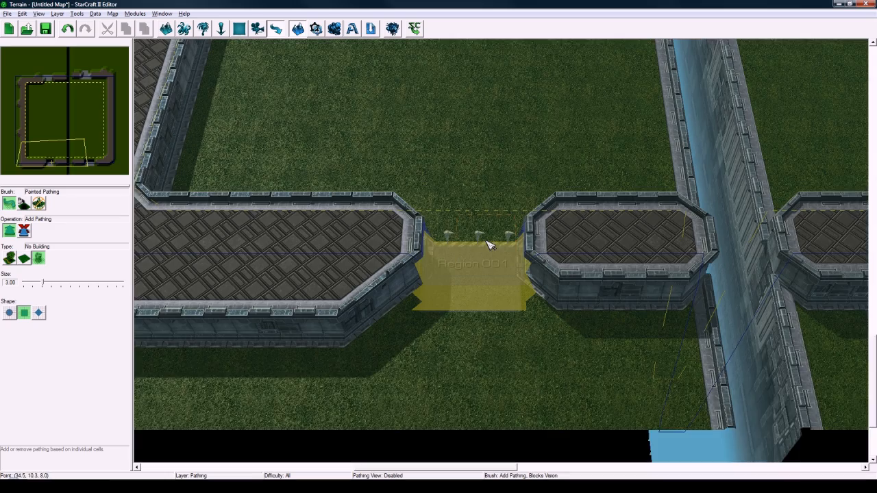
right_drag(487, 242, 461, 268)
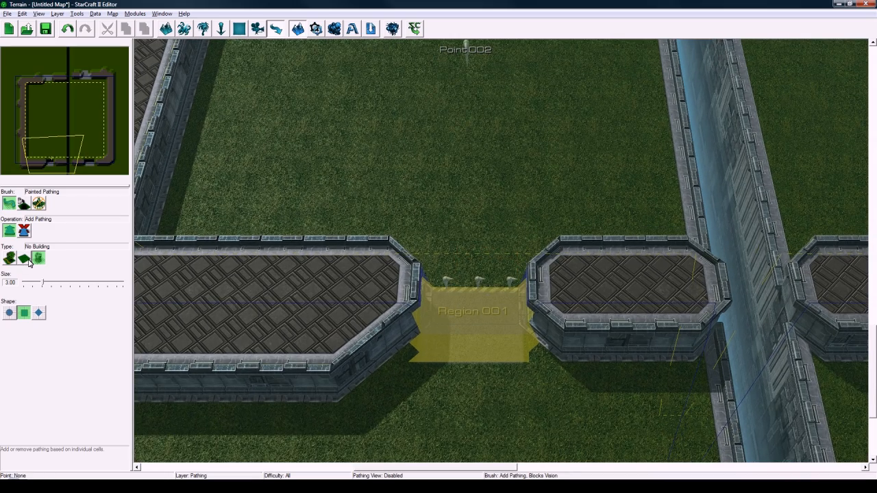
Step: Paint No Pathing on top of the south wall's western section and the two wall blocks flanking the river
click(10, 259)
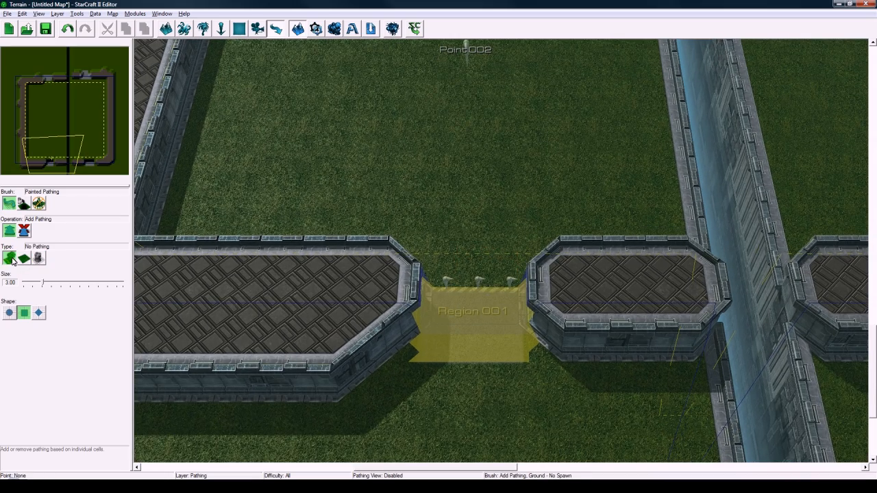
mouse_move(171, 239)
right_down()
mouse_move(372, 290)
mouse_move(462, 294)
mouse_move(450, 323)
right_up()
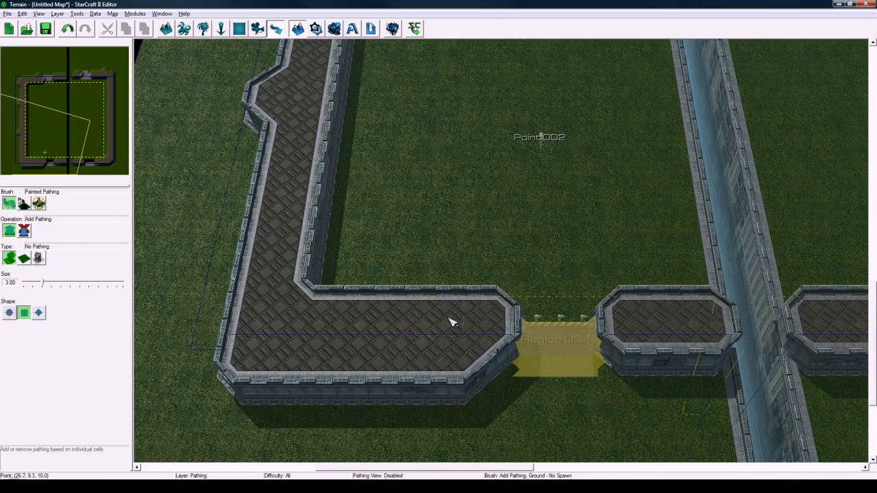
mouse_move(451, 322)
mouse_down()
mouse_move(497, 327)
mouse_move(489, 362)
mouse_move(519, 398)
mouse_move(601, 399)
mouse_move(648, 351)
mouse_move(646, 323)
mouse_move(701, 327)
mouse_up()
right_drag(701, 327, 486, 336)
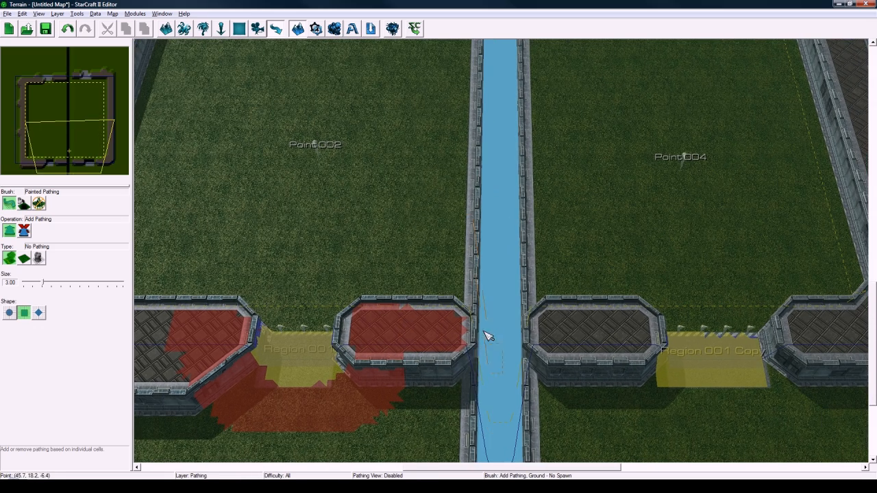
mouse_move(485, 336)
mouse_down()
mouse_move(475, 355)
mouse_move(500, 376)
mouse_move(519, 447)
mouse_move(568, 435)
mouse_move(562, 372)
mouse_move(597, 343)
mouse_move(658, 346)
mouse_up()
right_drag(658, 346, 432, 324)
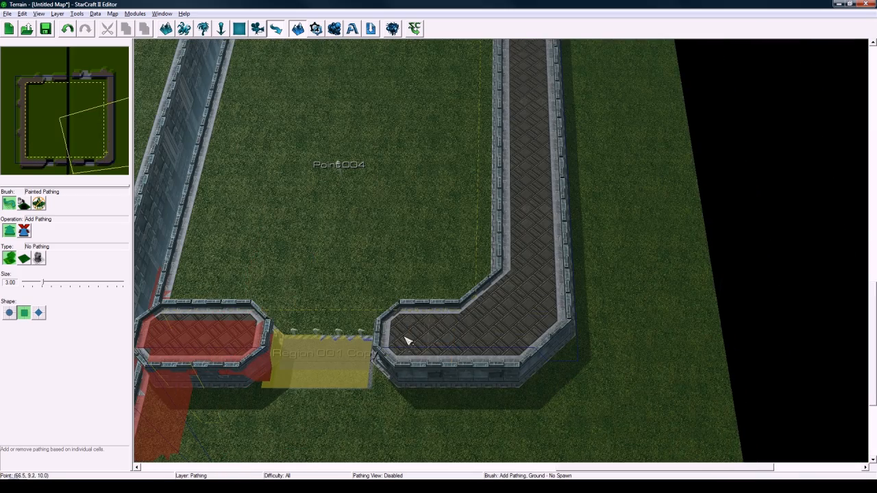
Step: Paint No Pathing over the wall's southeast corner and northward along the top of the east wall
mouse_move(405, 341)
mouse_down()
mouse_move(401, 351)
mouse_move(488, 333)
mouse_move(535, 276)
mouse_move(541, 137)
mouse_up()
right_drag(541, 138, 541, 225)
drag(541, 226, 538, 117)
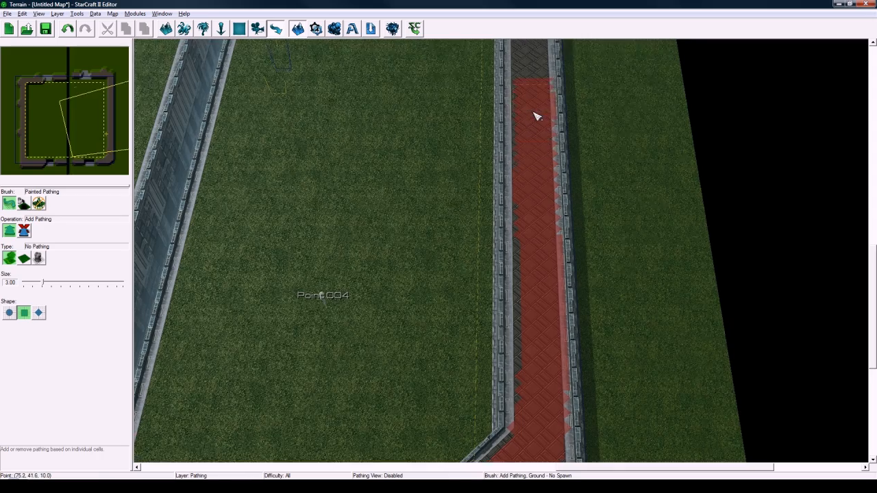
right_drag(537, 117, 528, 222)
drag(528, 221, 533, 111)
right_drag(533, 111, 523, 220)
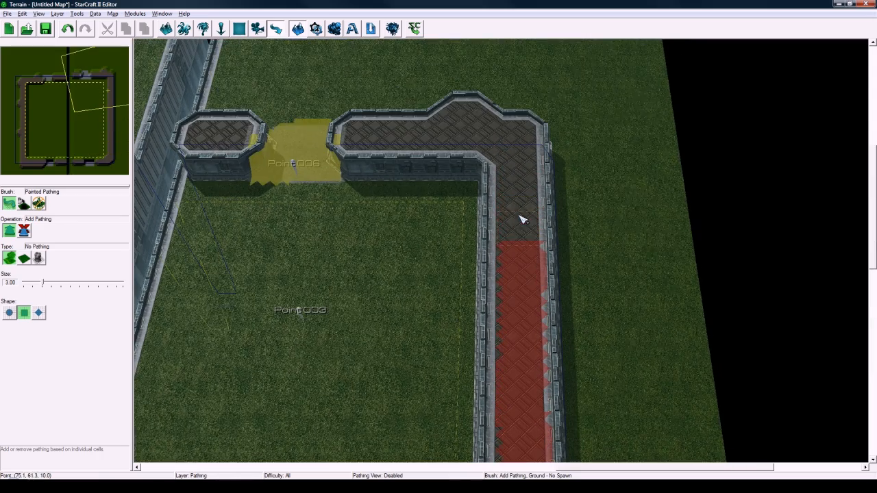
Step: Paint No Pathing over the northeast corner and along the top of the north wall as far as the river
mouse_move(523, 220)
mouse_down()
mouse_move(515, 153)
mouse_move(391, 133)
mouse_up()
mouse_move(390, 134)
right_down()
mouse_move(499, 175)
mouse_move(623, 239)
right_up()
mouse_move(623, 239)
mouse_down()
mouse_move(541, 229)
mouse_move(486, 237)
mouse_move(384, 281)
mouse_move(384, 300)
mouse_up()
right_drag(383, 300, 556, 315)
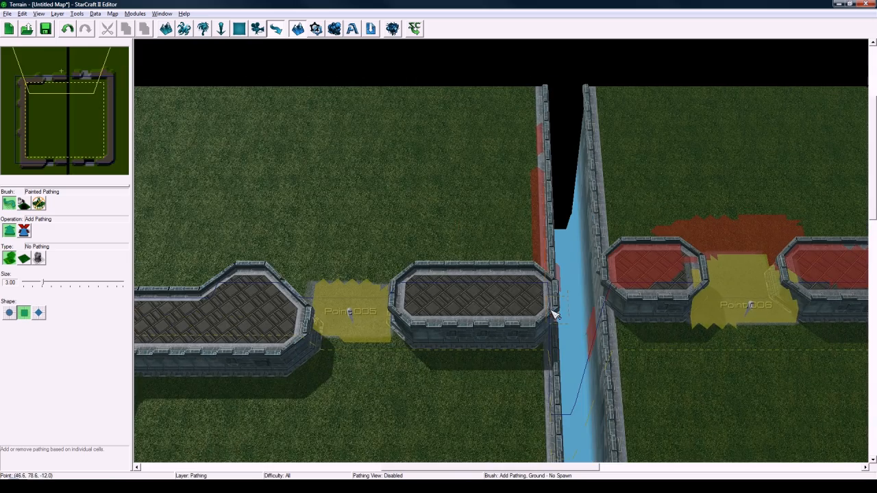
drag(555, 315, 580, 358)
right_drag(580, 358, 528, 352)
Step: Paint No Pathing along the north wall west of the river and around the northwest corner
mouse_move(529, 353)
mouse_down()
mouse_move(521, 364)
mouse_move(487, 301)
mouse_move(413, 282)
mouse_move(364, 290)
mouse_move(345, 261)
mouse_move(278, 259)
mouse_move(217, 286)
mouse_up()
mouse_move(217, 287)
right_down()
mouse_move(450, 272)
mouse_move(488, 251)
right_up()
mouse_move(504, 267)
mouse_down()
mouse_move(355, 292)
mouse_move(319, 386)
mouse_up()
right_drag(319, 386, 365, 164)
Step: Paint No Pathing down the top of the west wall and around the southwest corner, and leave the pathing brush
mouse_move(396, 91)
mouse_down()
mouse_move(398, 83)
mouse_move(372, 349)
mouse_up()
right_drag(372, 349, 388, 220)
mouse_move(388, 220)
mouse_down()
mouse_move(395, 232)
mouse_move(388, 356)
mouse_up()
right_drag(388, 356, 391, 249)
mouse_move(392, 249)
mouse_down()
mouse_move(409, 270)
mouse_move(540, 279)
mouse_up()
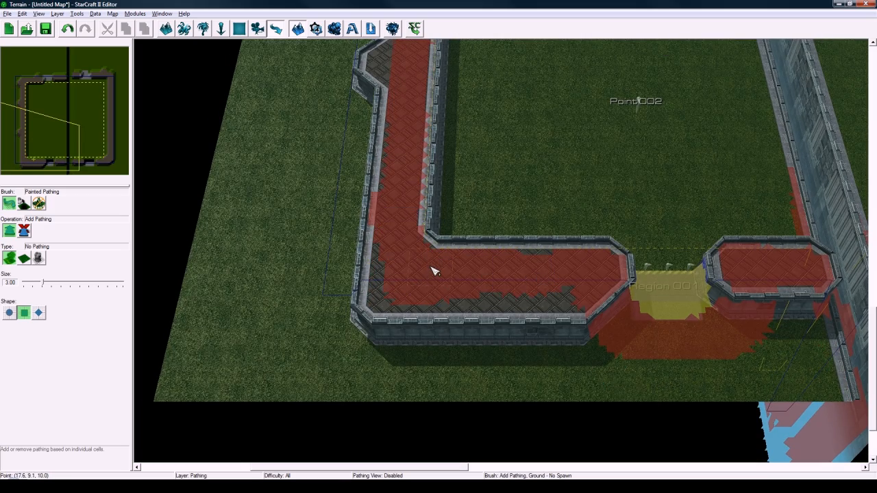
right_drag(520, 243, 391, 322)
right_drag(518, 214, 439, 331)
key(Escape)
right_drag(483, 199, 477, 256)
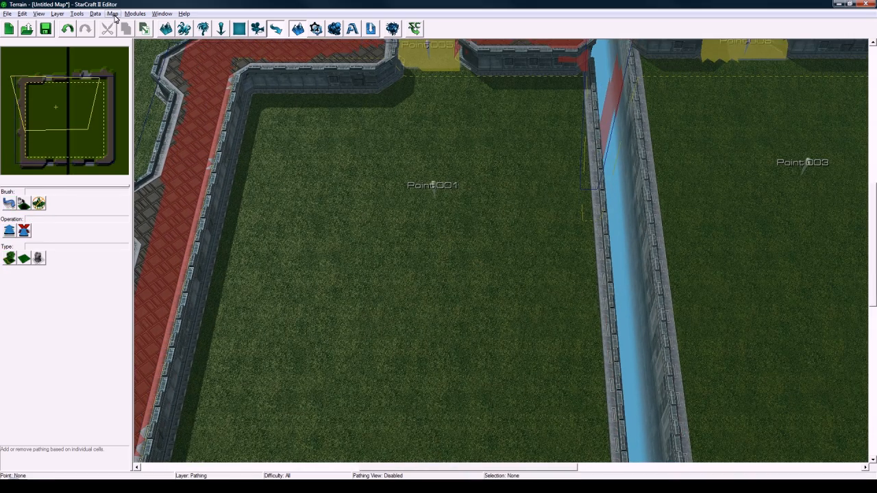
Step: Open the map info and examine the name, author, basic description and extended description fields
click(112, 14)
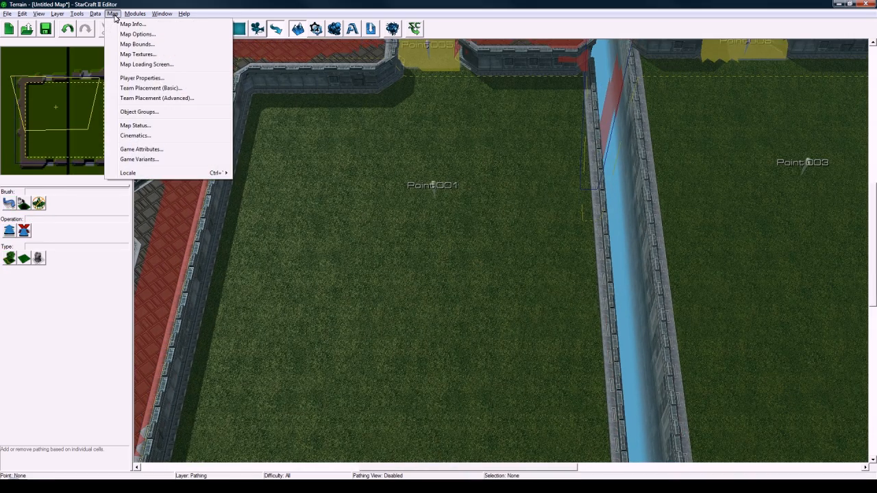
click(113, 15)
click(115, 15)
click(121, 24)
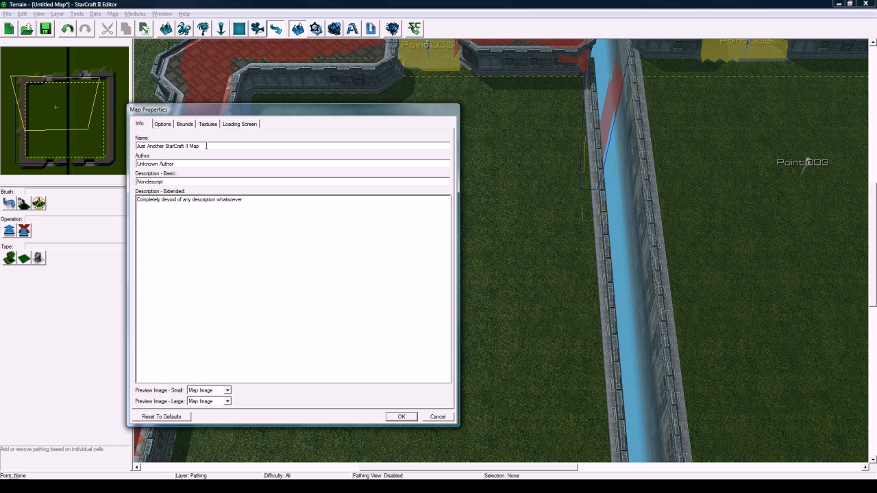
drag(217, 146, 137, 146)
click(156, 147)
drag(174, 165, 137, 165)
drag(166, 182, 138, 183)
click(187, 206)
drag(244, 200, 137, 203)
click(218, 203)
Step: Examine the map's general options, its map and camera bounds, and its texture settings
click(168, 126)
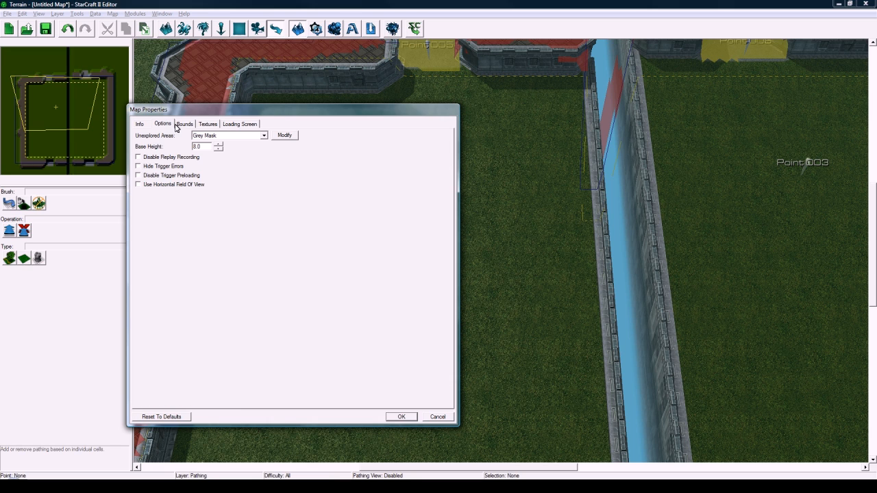
click(184, 127)
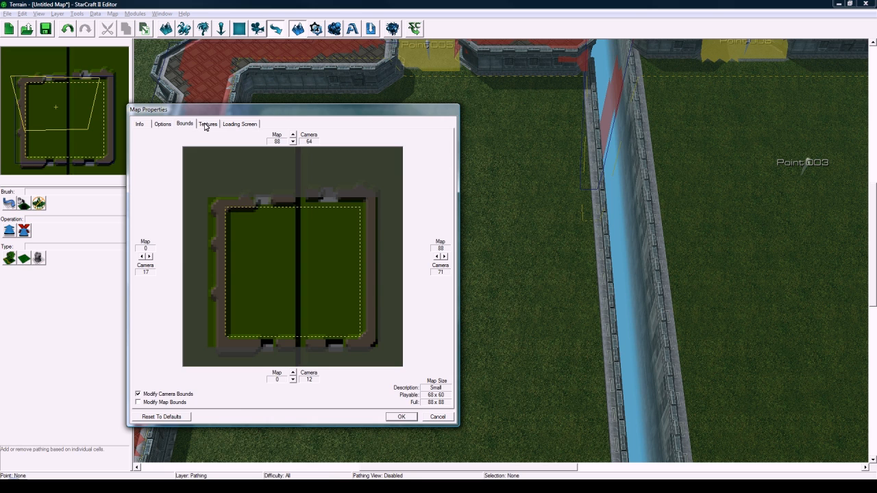
click(178, 403)
click(442, 257)
click(178, 404)
click(206, 124)
Step: Set the loading screen type to Custom, look through its text and loading bar options, and accept the map properties
click(243, 124)
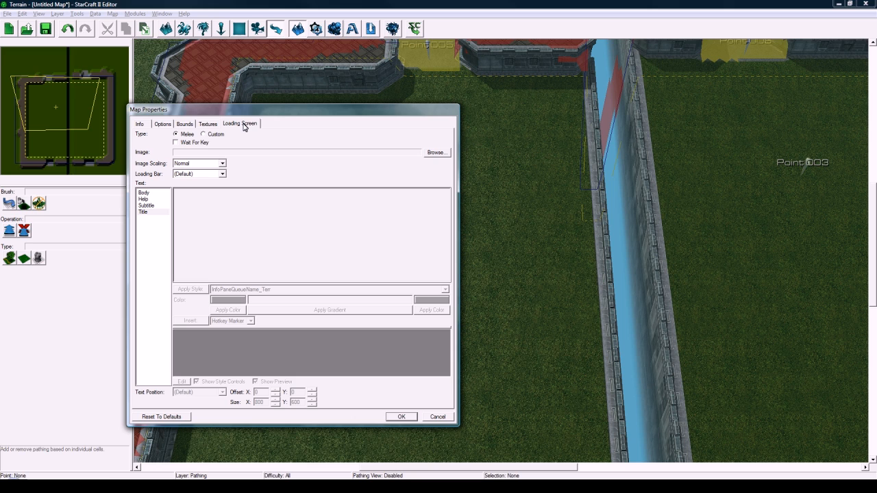
click(213, 134)
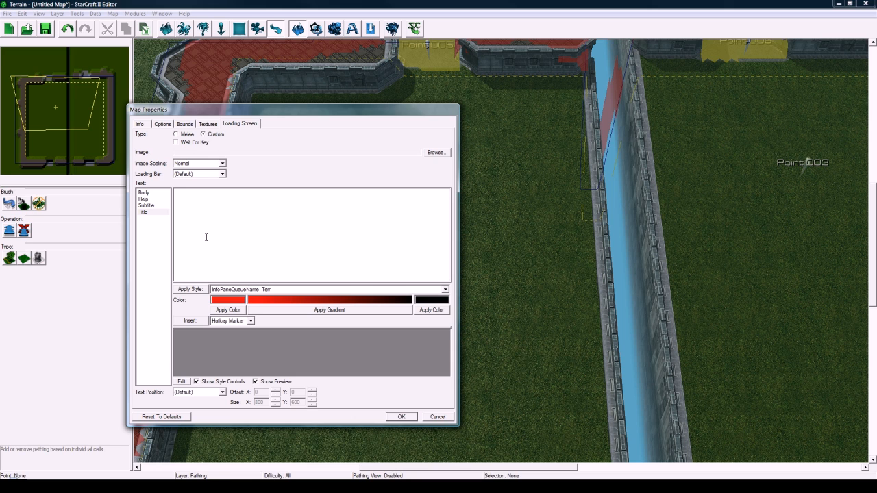
drag(156, 216, 152, 194)
click(195, 166)
click(196, 167)
click(196, 174)
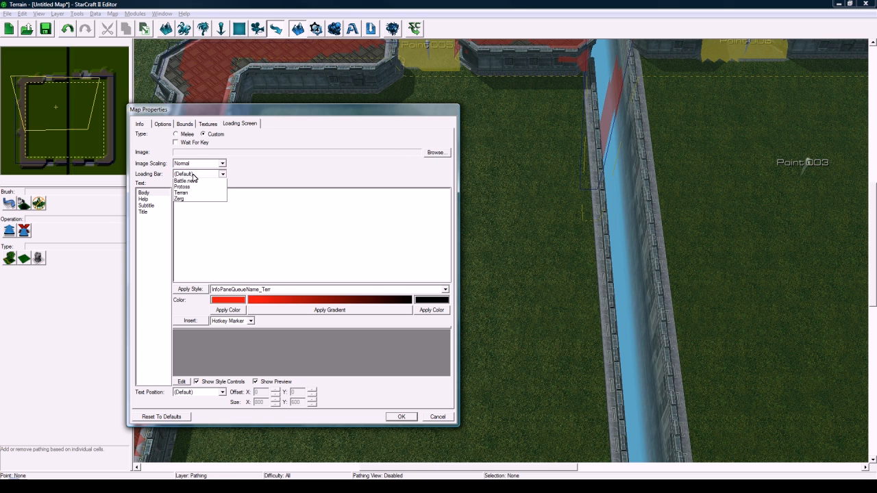
click(196, 177)
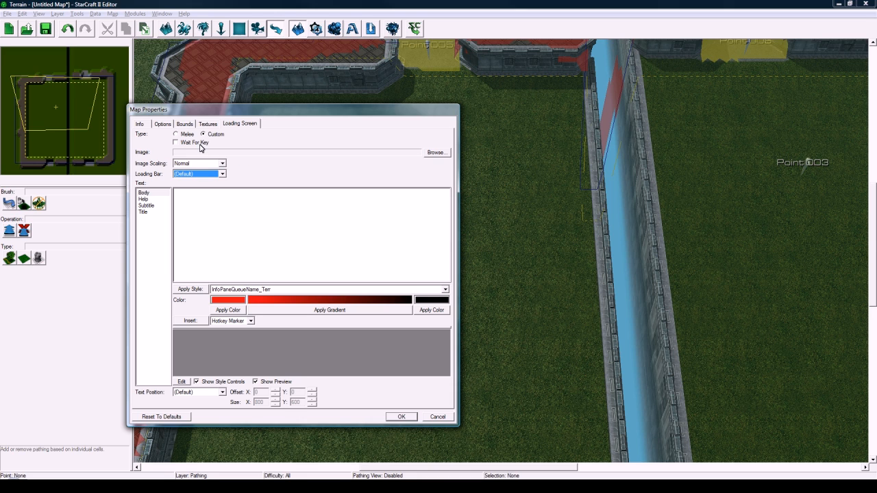
click(201, 143)
click(401, 417)
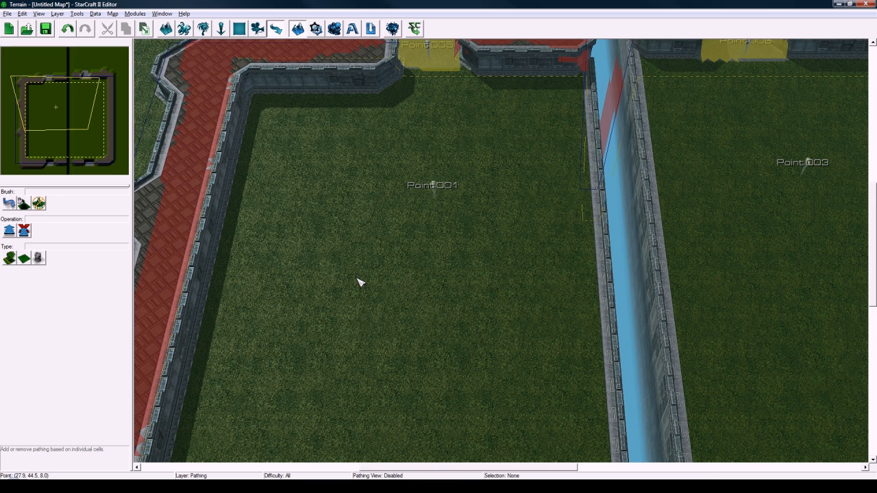
Step: Open the player properties, look over the default players, and set Player 2's control to User
click(111, 14)
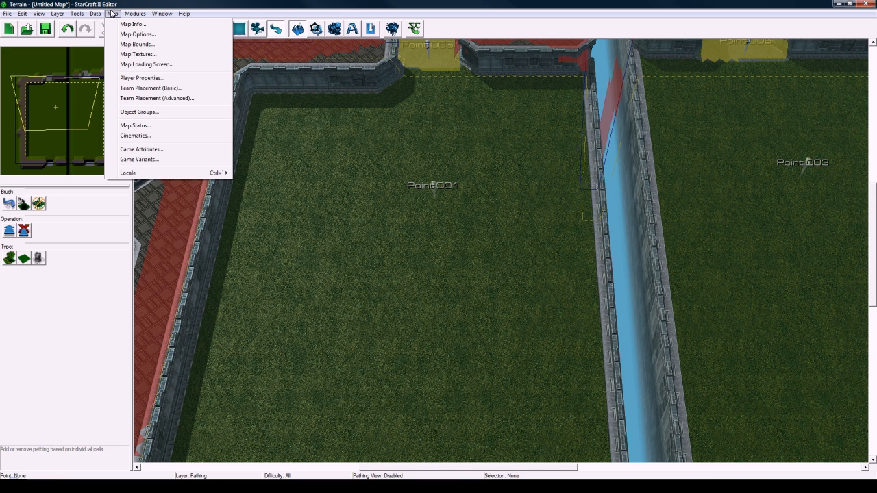
click(165, 81)
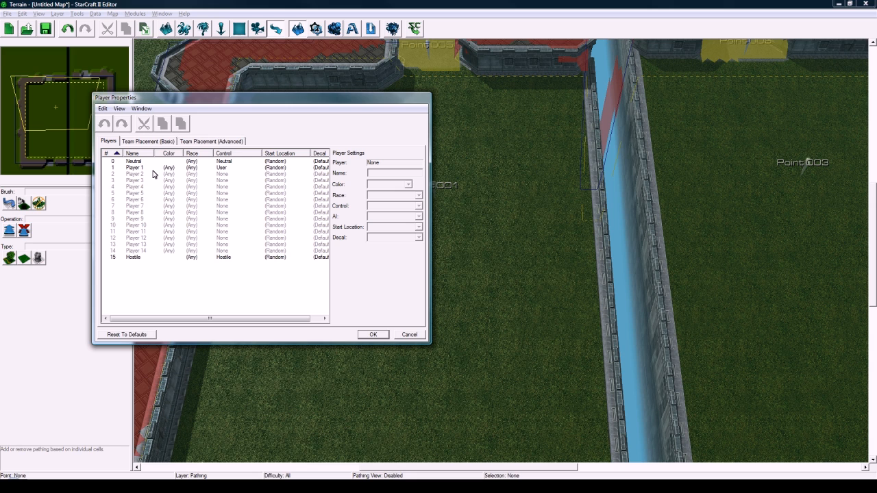
click(165, 168)
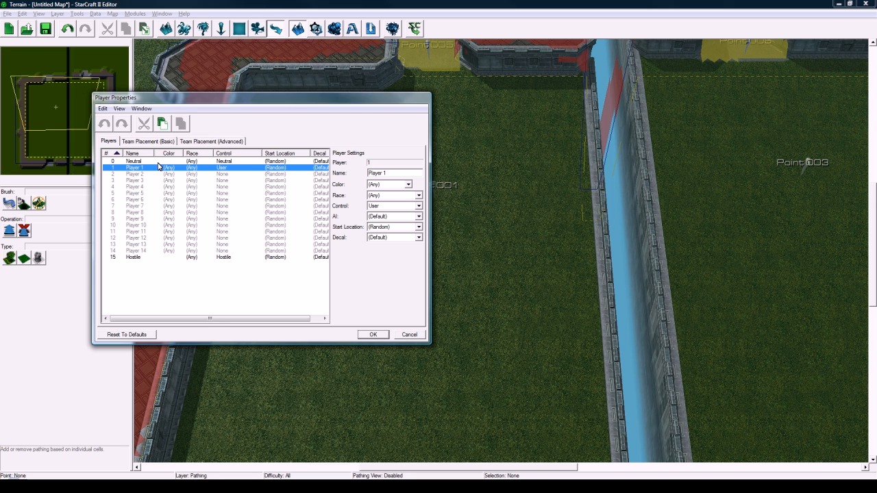
click(159, 162)
click(154, 258)
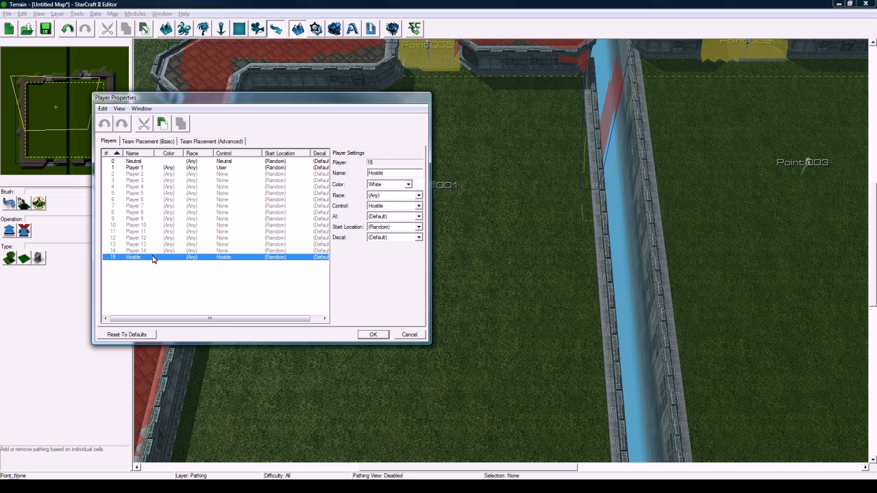
click(162, 176)
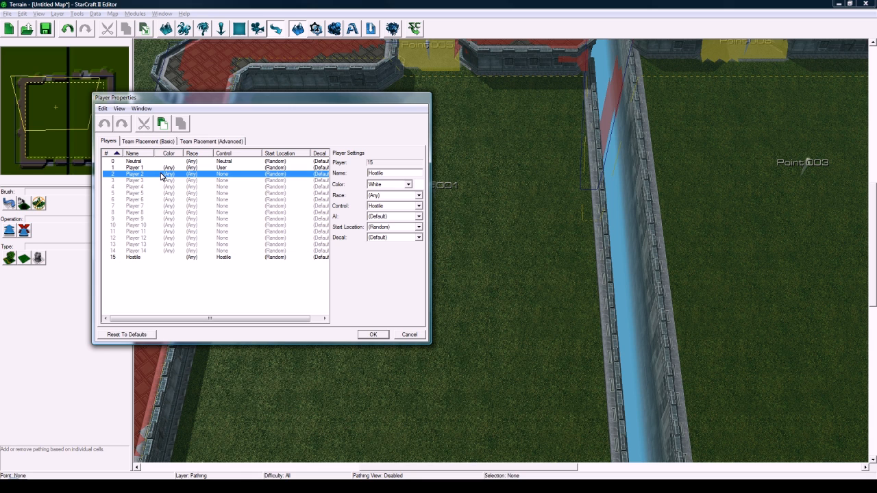
click(381, 207)
click(380, 239)
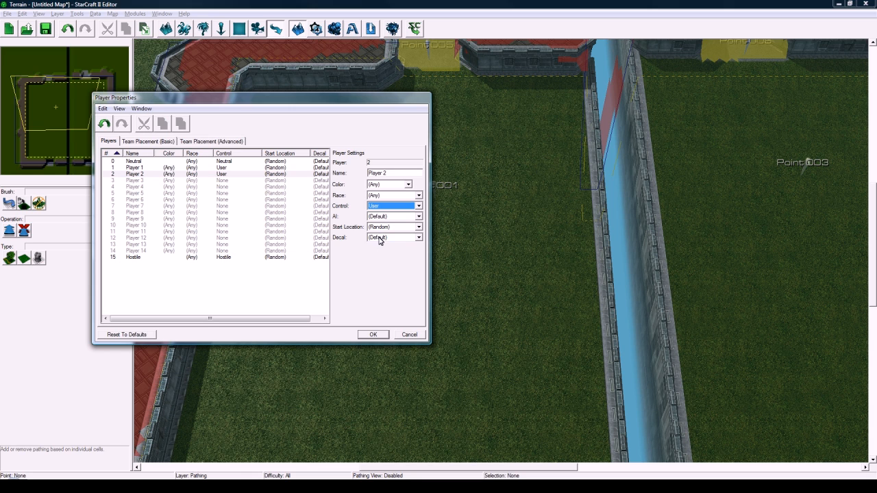
Step: Set the control of Player 3 and Player 4 to User
click(230, 181)
click(409, 207)
click(387, 240)
click(238, 187)
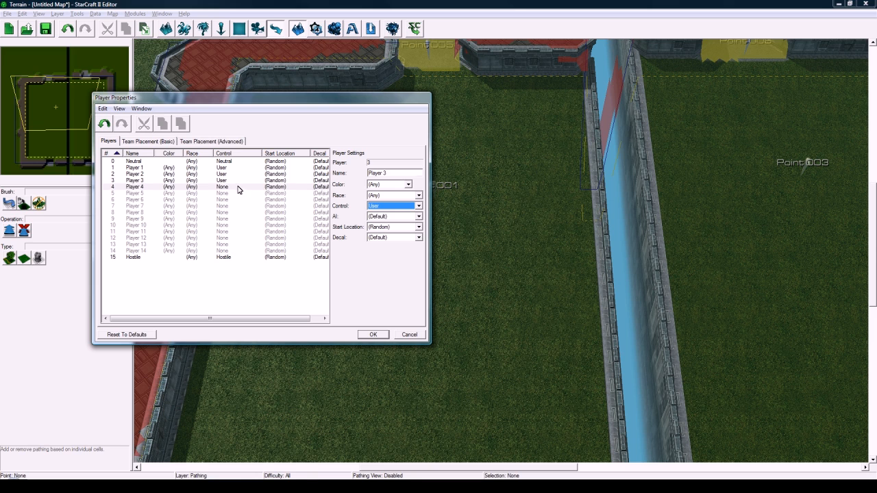
click(391, 207)
click(386, 238)
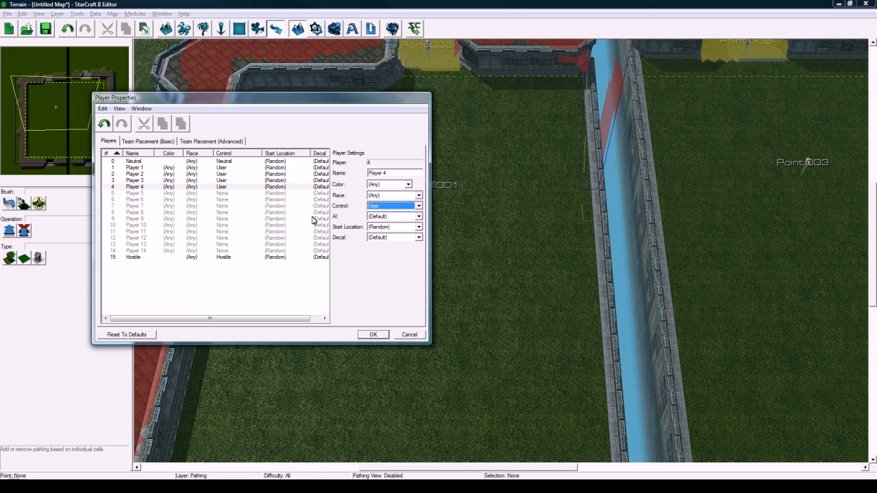
Step: Set the control of Player 5 and Player 6 to Computer
click(198, 195)
click(393, 209)
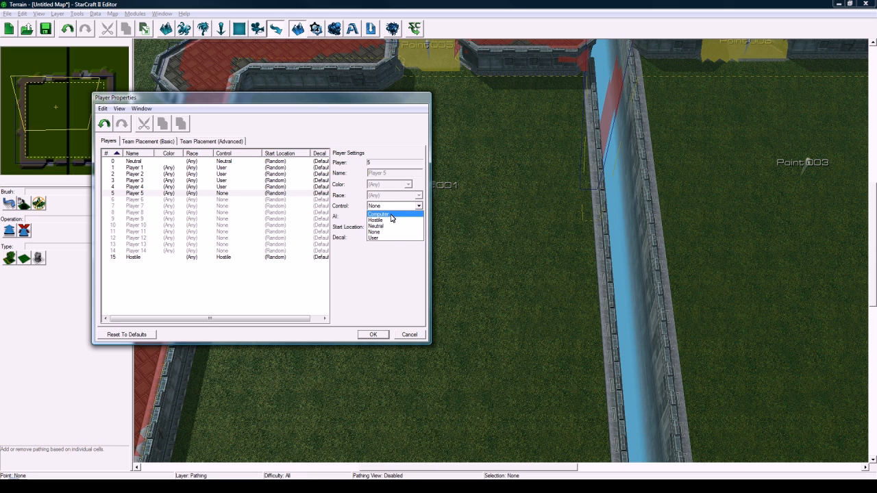
click(392, 219)
click(168, 202)
click(392, 209)
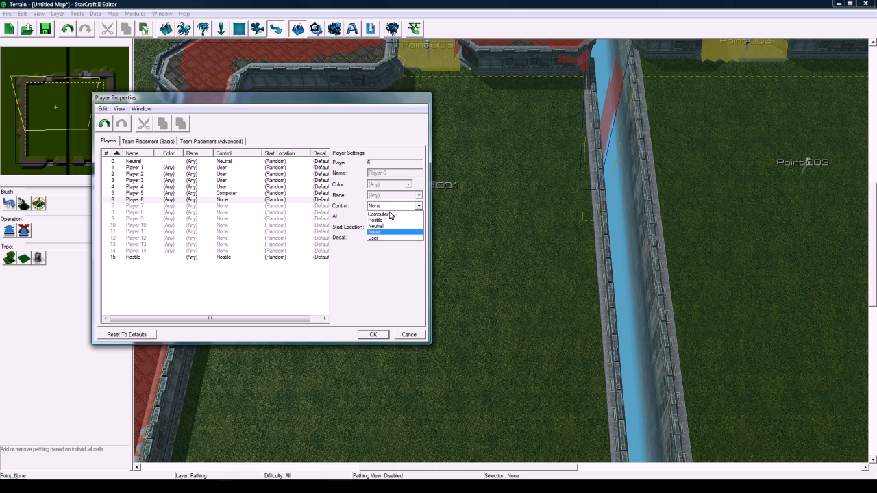
click(388, 218)
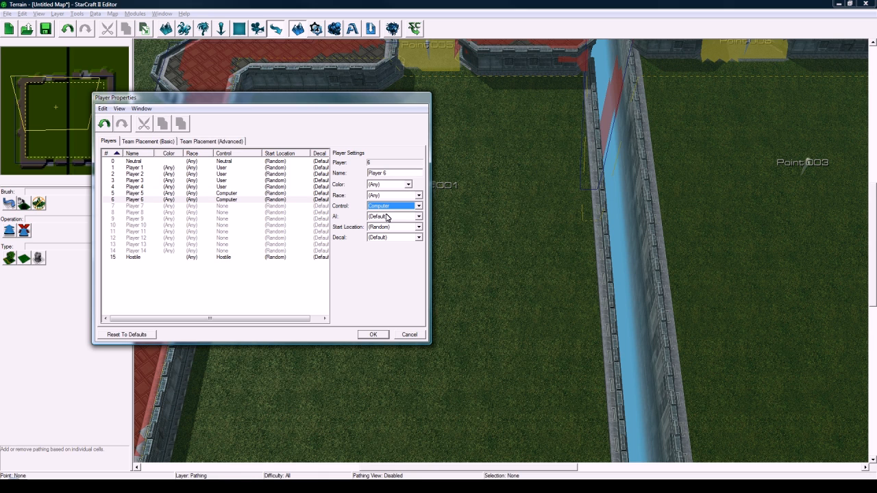
Step: Review the entries of the Hostile player and the user and computer players, and accept the player properties
click(242, 199)
click(230, 194)
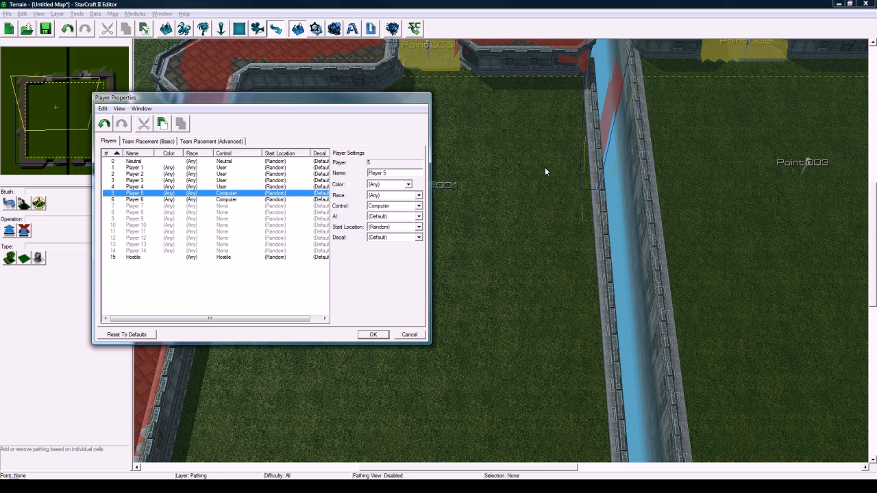
click(147, 258)
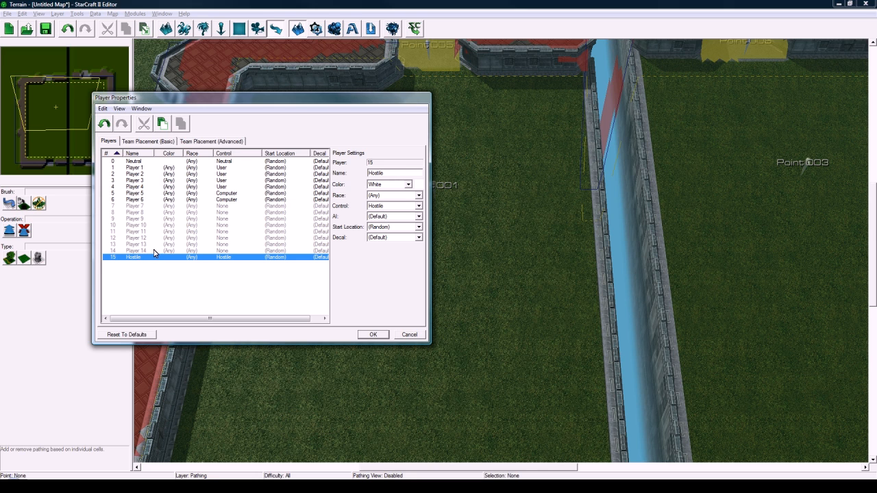
click(146, 168)
click(146, 174)
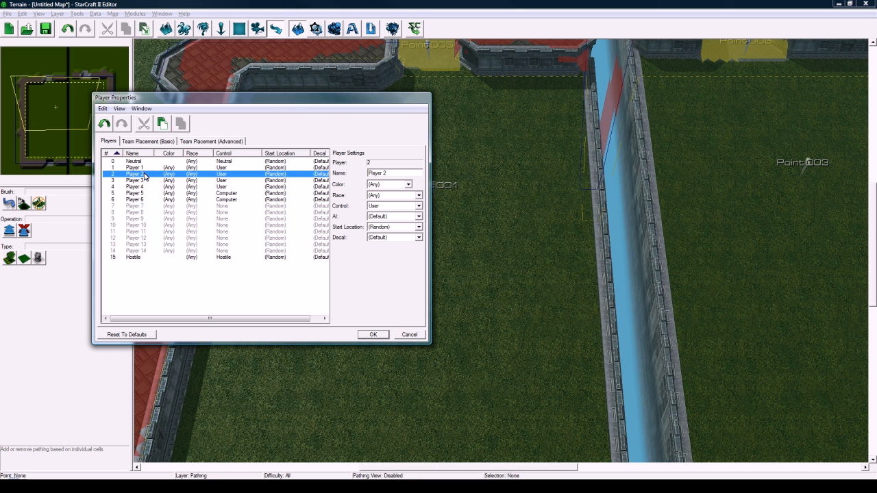
click(144, 194)
click(146, 181)
click(147, 187)
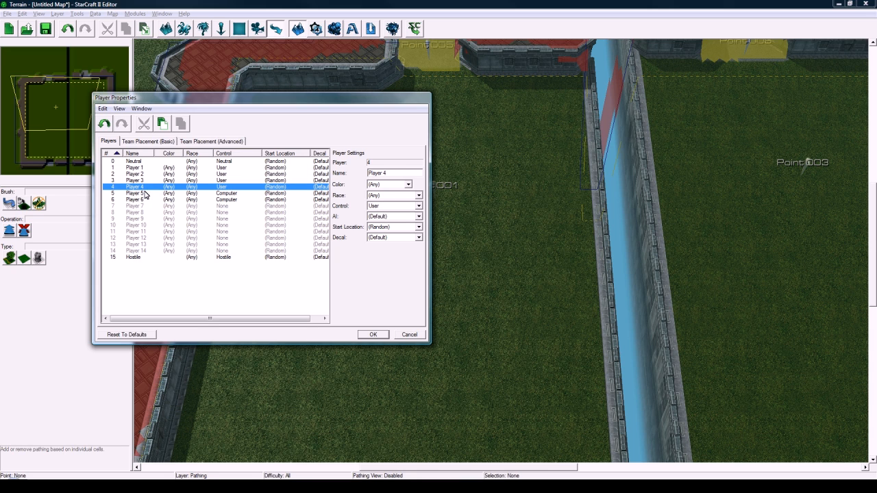
click(146, 200)
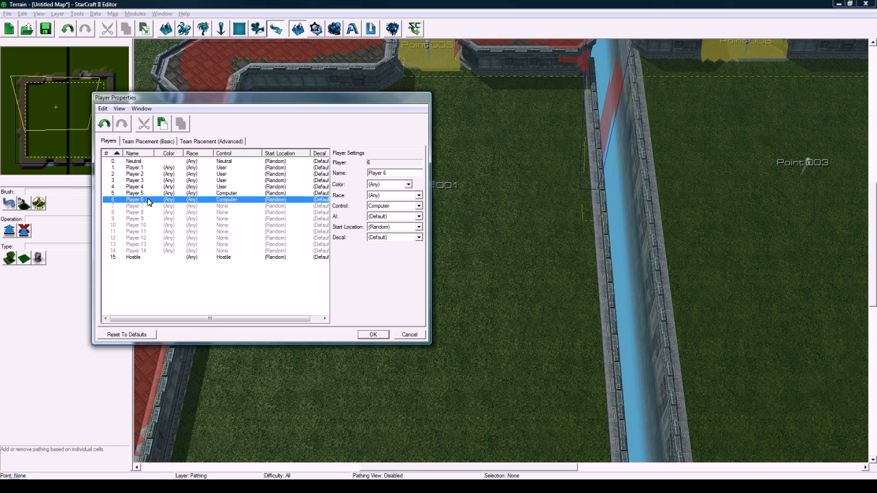
click(372, 335)
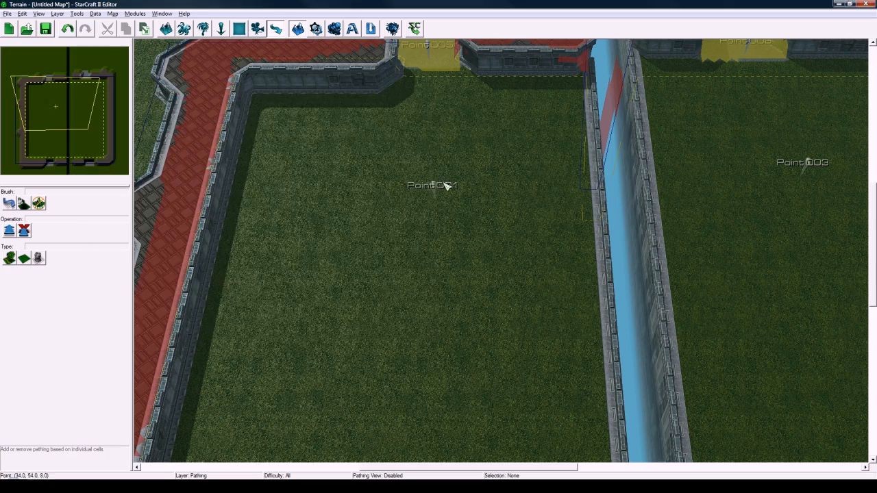
scroll(404, 298, up, 3)
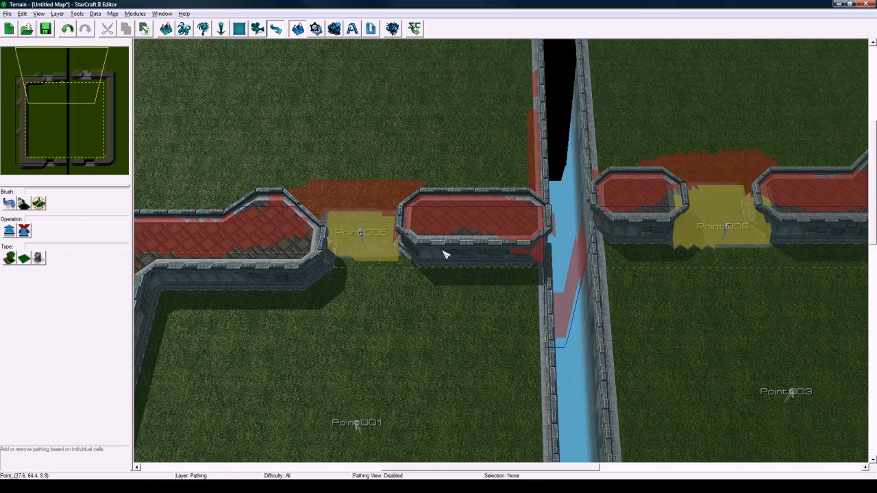
right_drag(443, 251, 386, 225)
right_drag(488, 235, 572, 233)
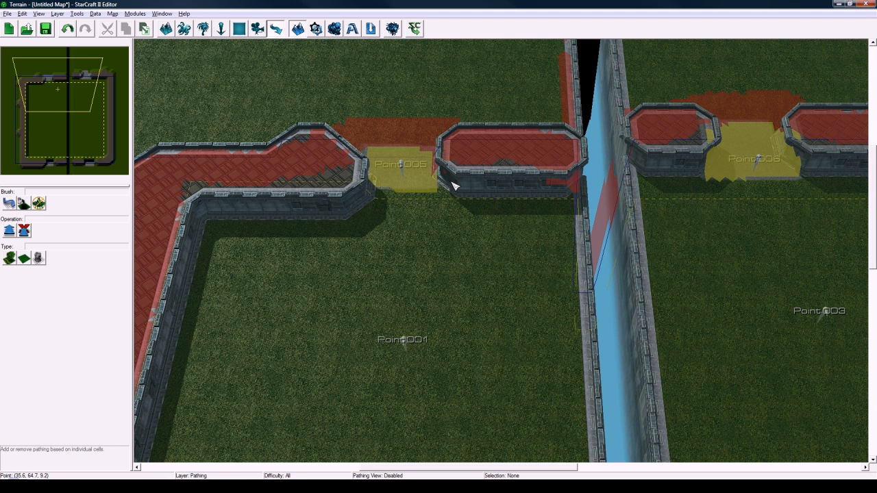
click(112, 14)
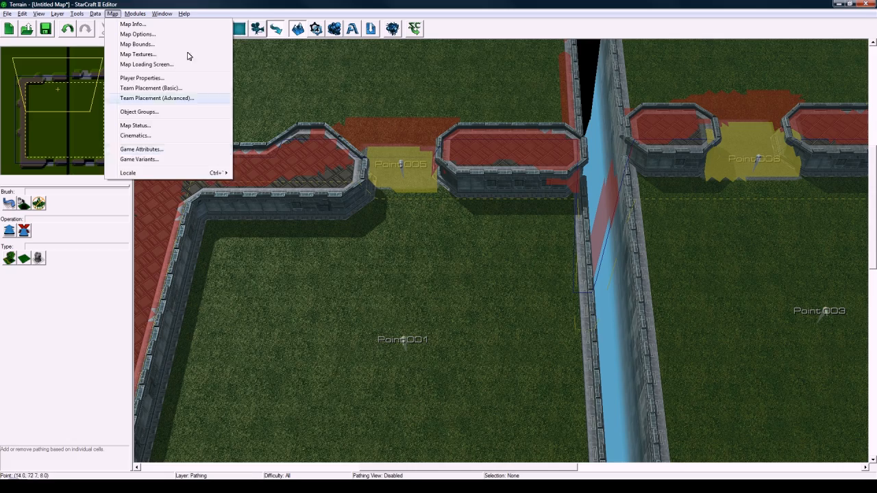
click(196, 4)
right_drag(253, 65, 276, 190)
right_drag(299, 253, 345, 168)
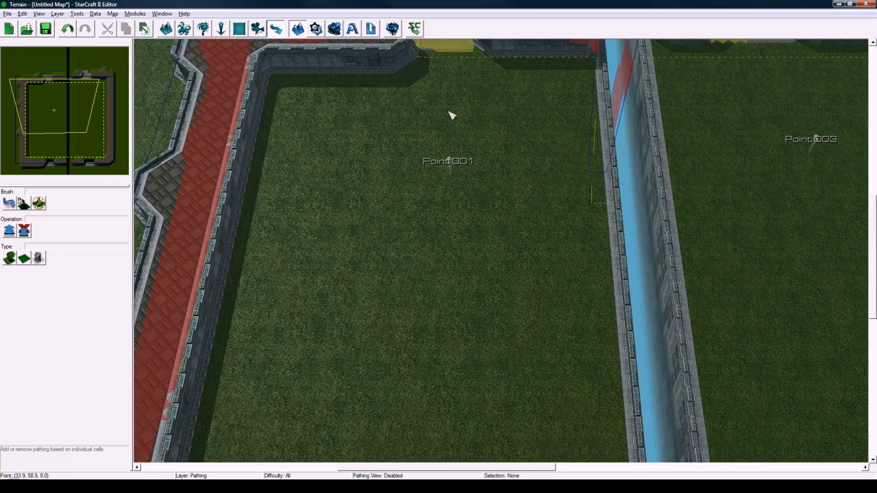
right_drag(452, 114, 405, 213)
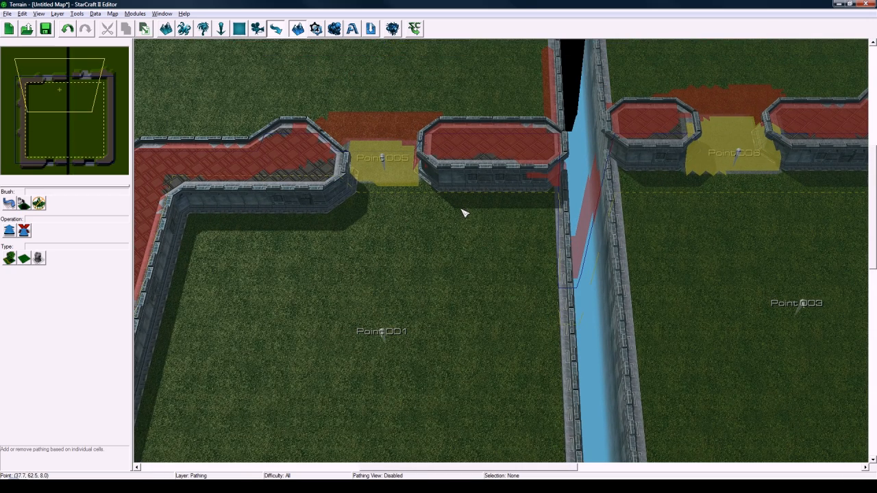